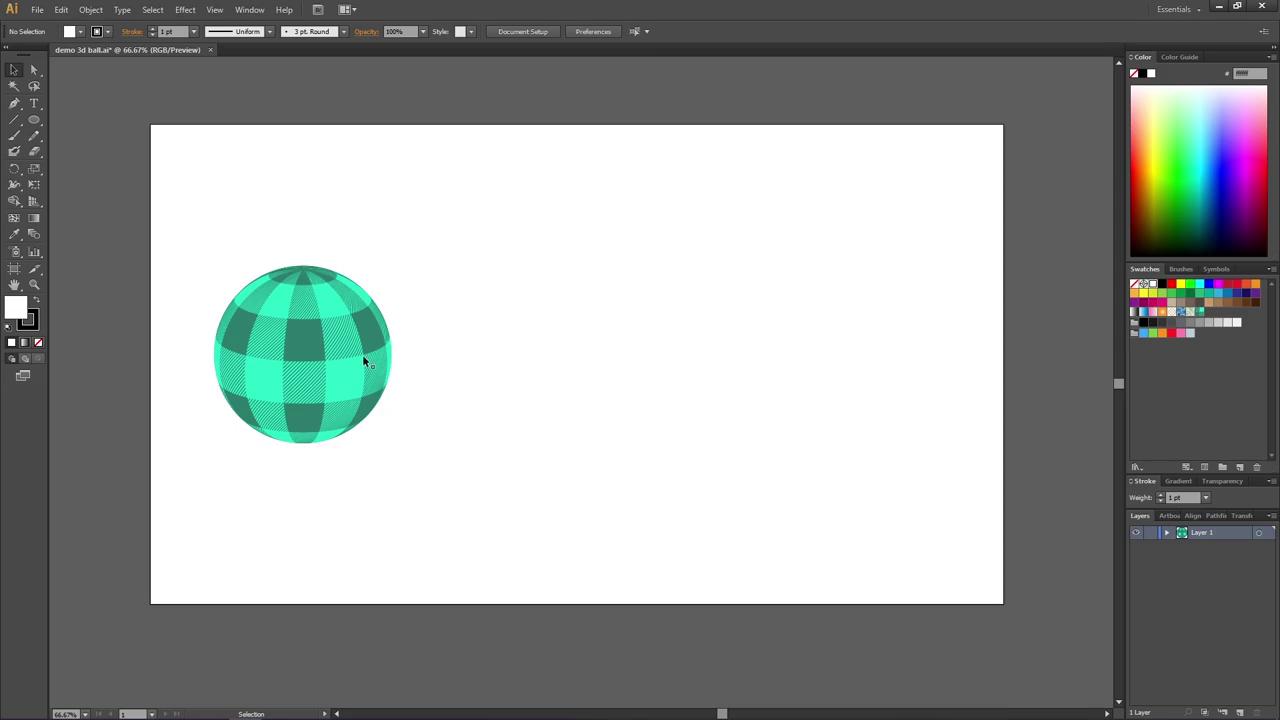
- Draw a rectangle right of the sphere and set its width to 400 px
left_click(34, 119)
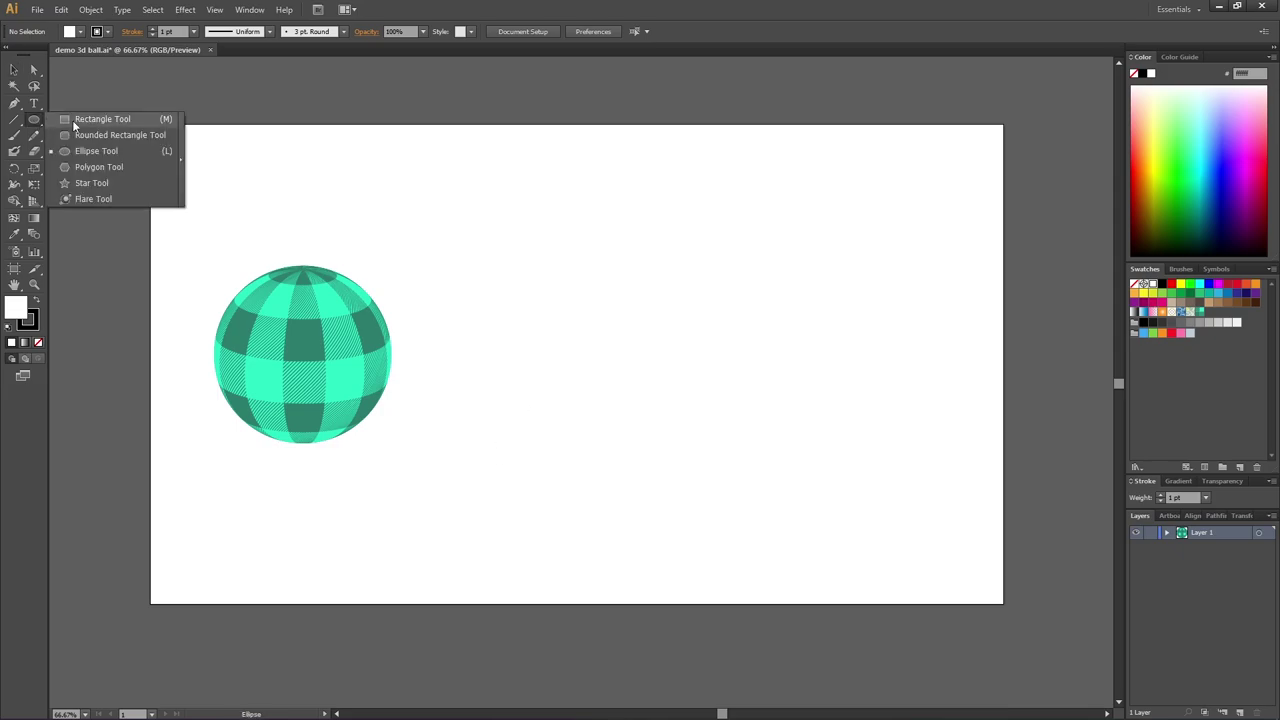
left_click(73, 121)
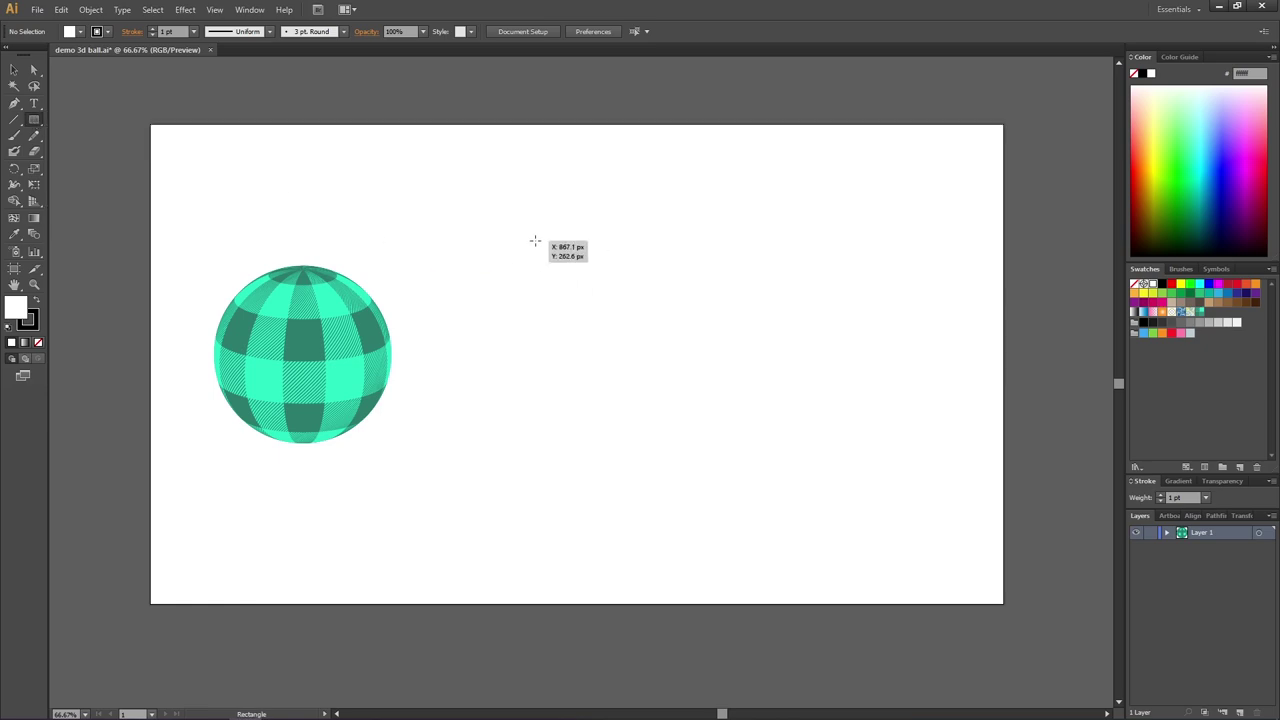
left_click_drag(538, 237, 760, 457)
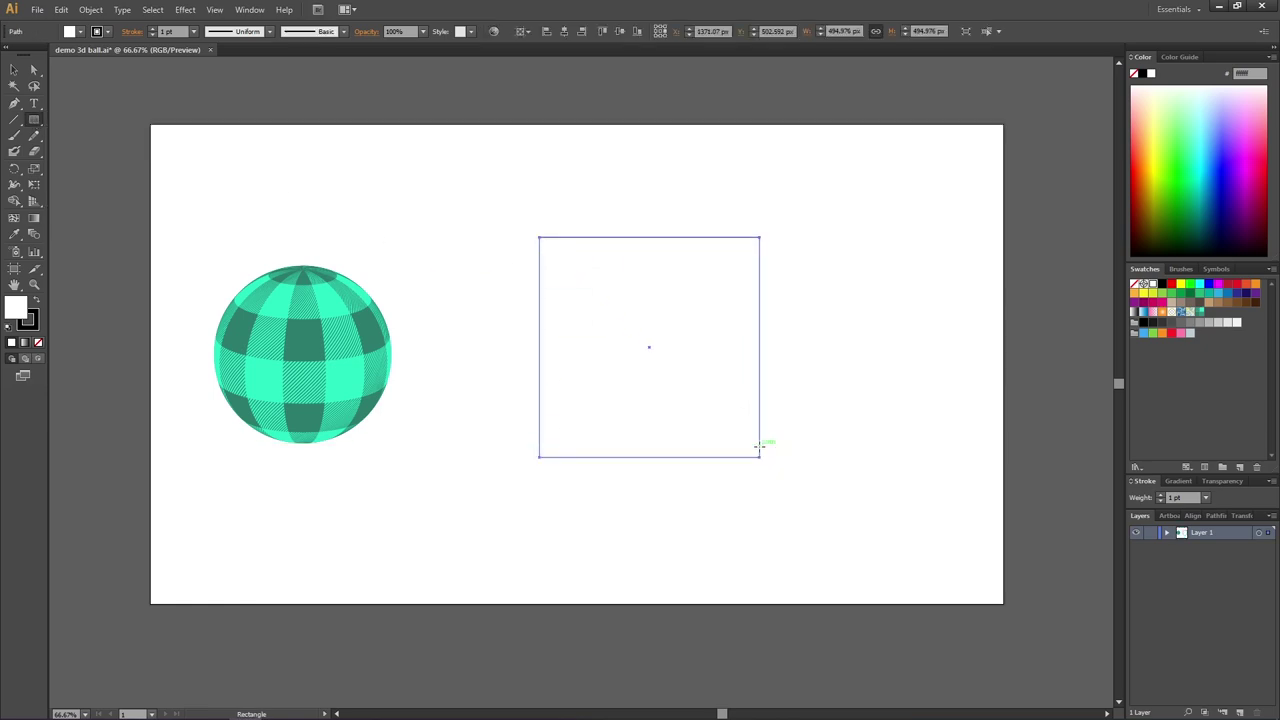
left_click(848, 31)
type("400")
key("Return")
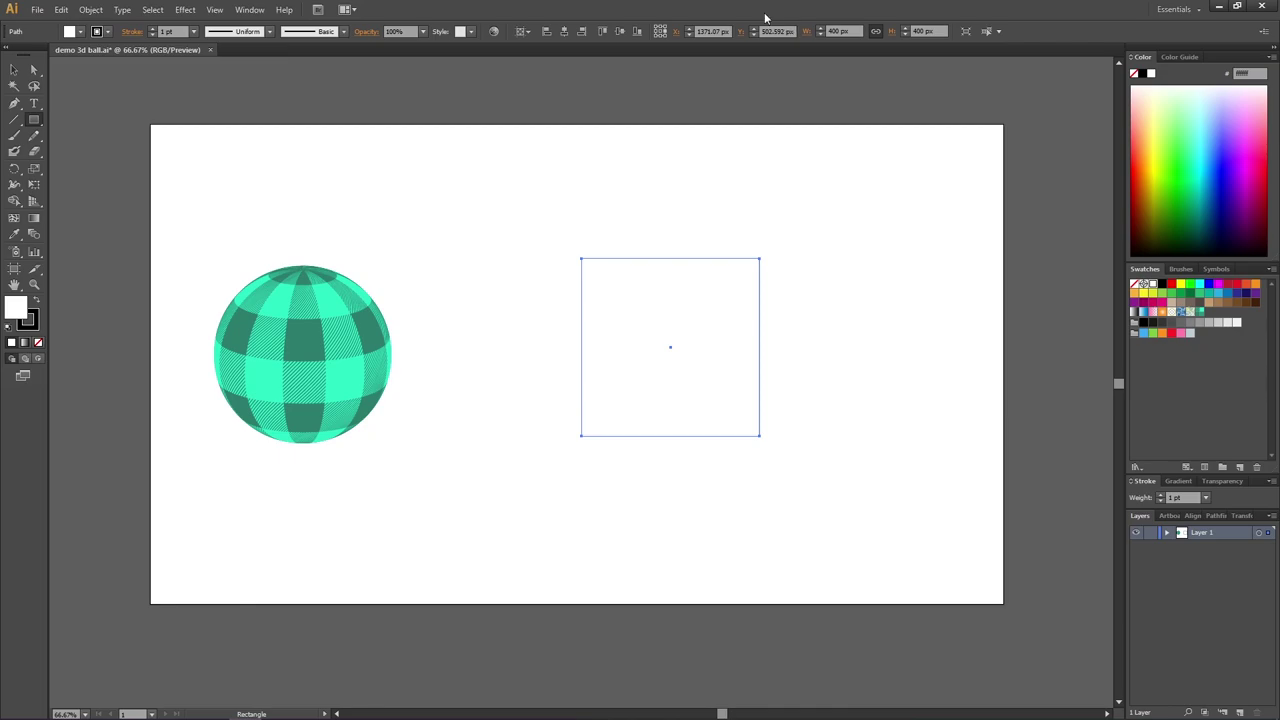
- Set the square's stroke to None and fill it with the green plaid New Pattern Swatch 6
left_click(36, 324)
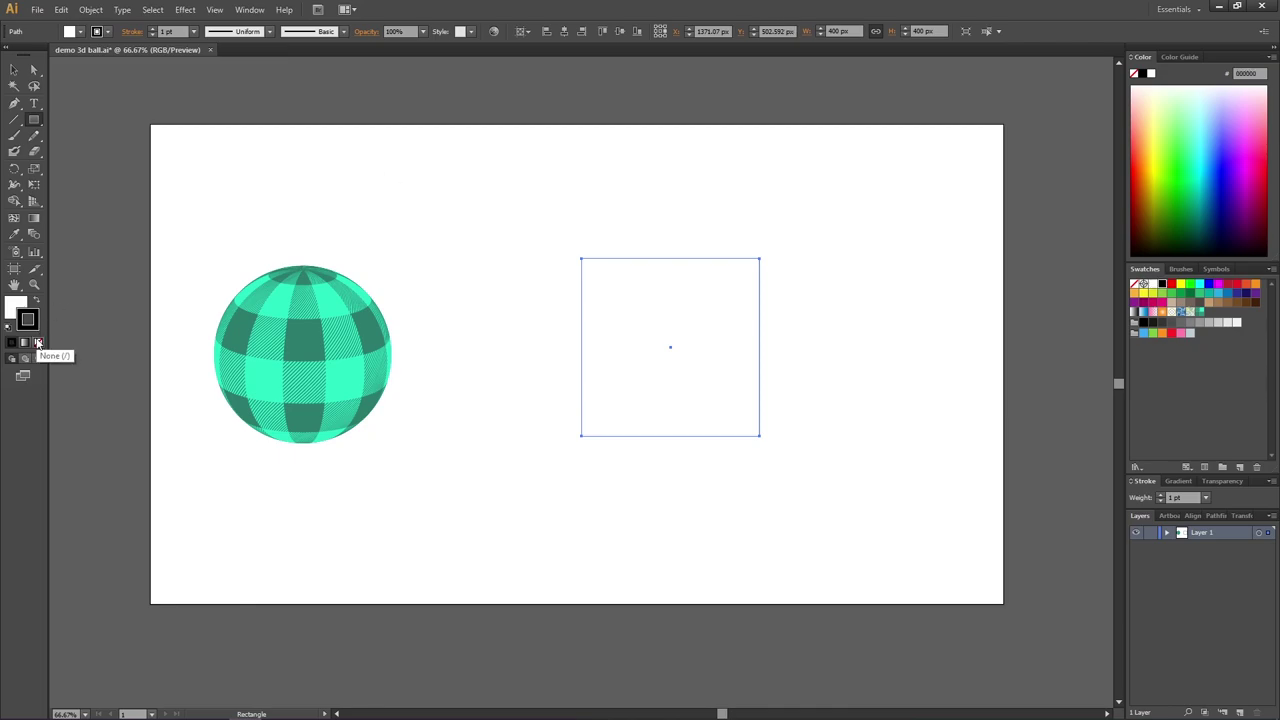
key("slash")
left_click(13, 305)
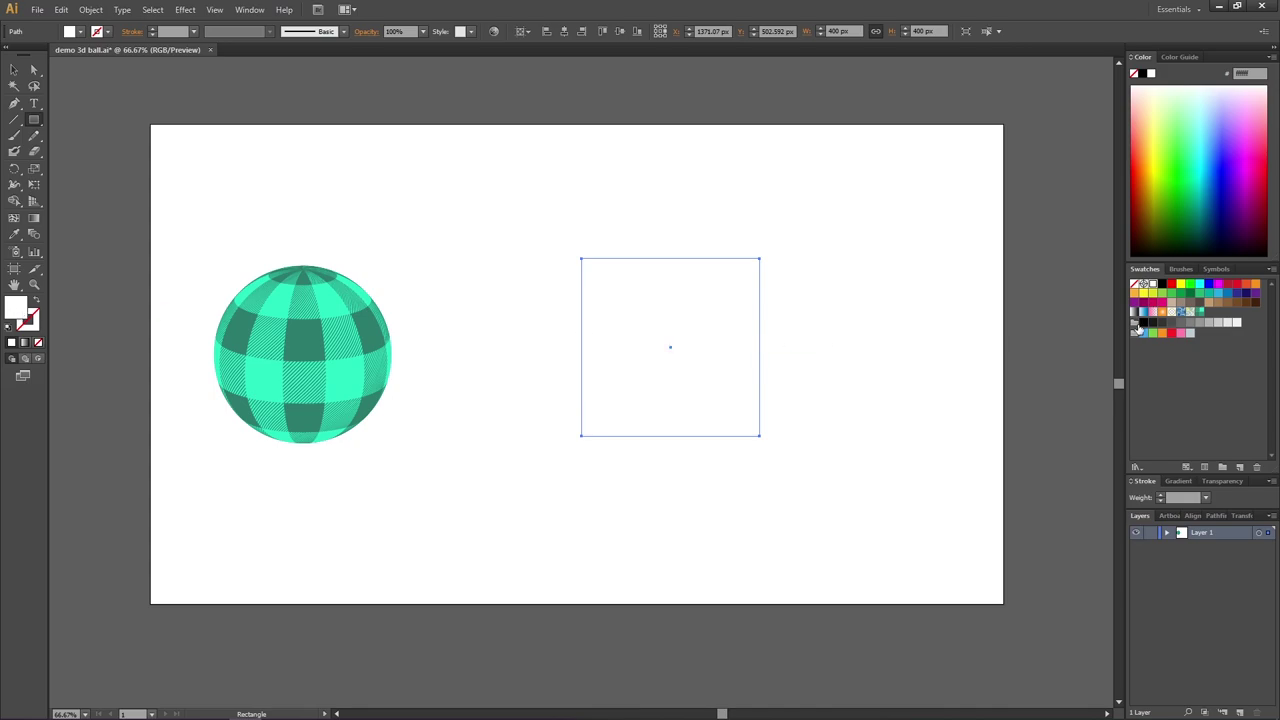
left_click(1199, 313)
key("v")
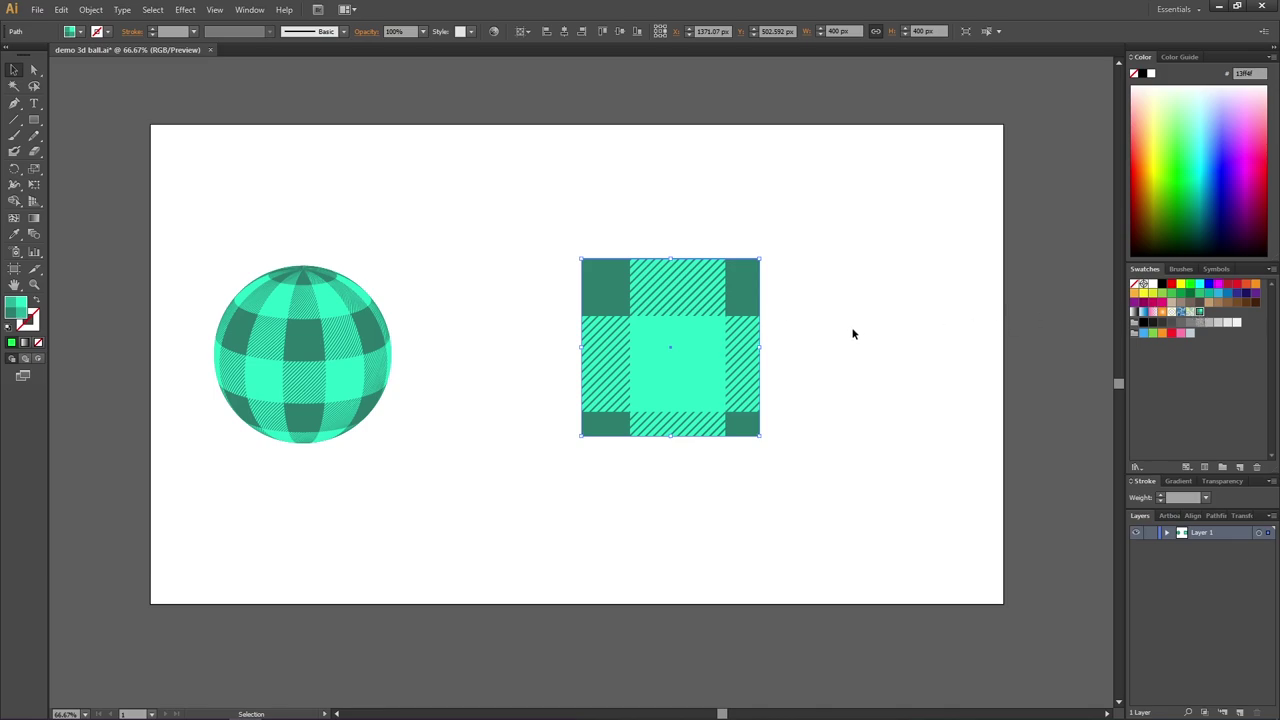
- Use Transform Each to scale only the plaid pattern to 15%, with Transform Objects unchecked
right_click(672, 320)
mouse_move(741, 491)
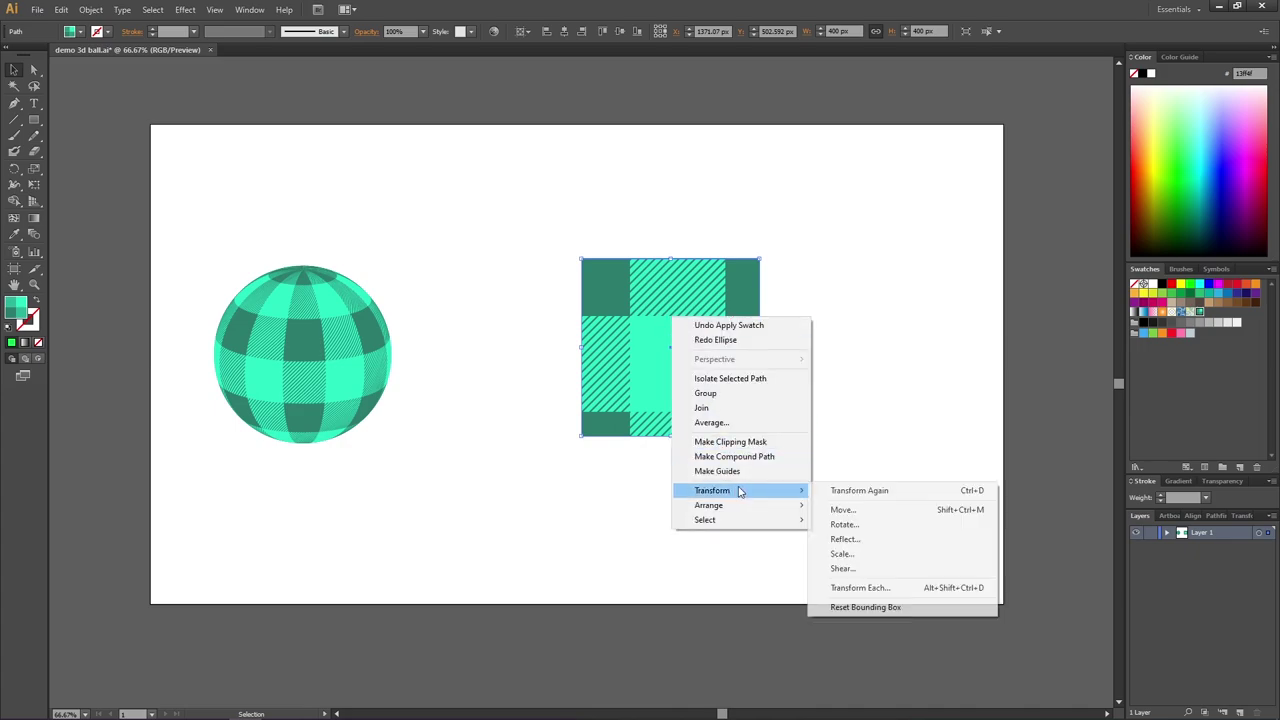
left_click(879, 588)
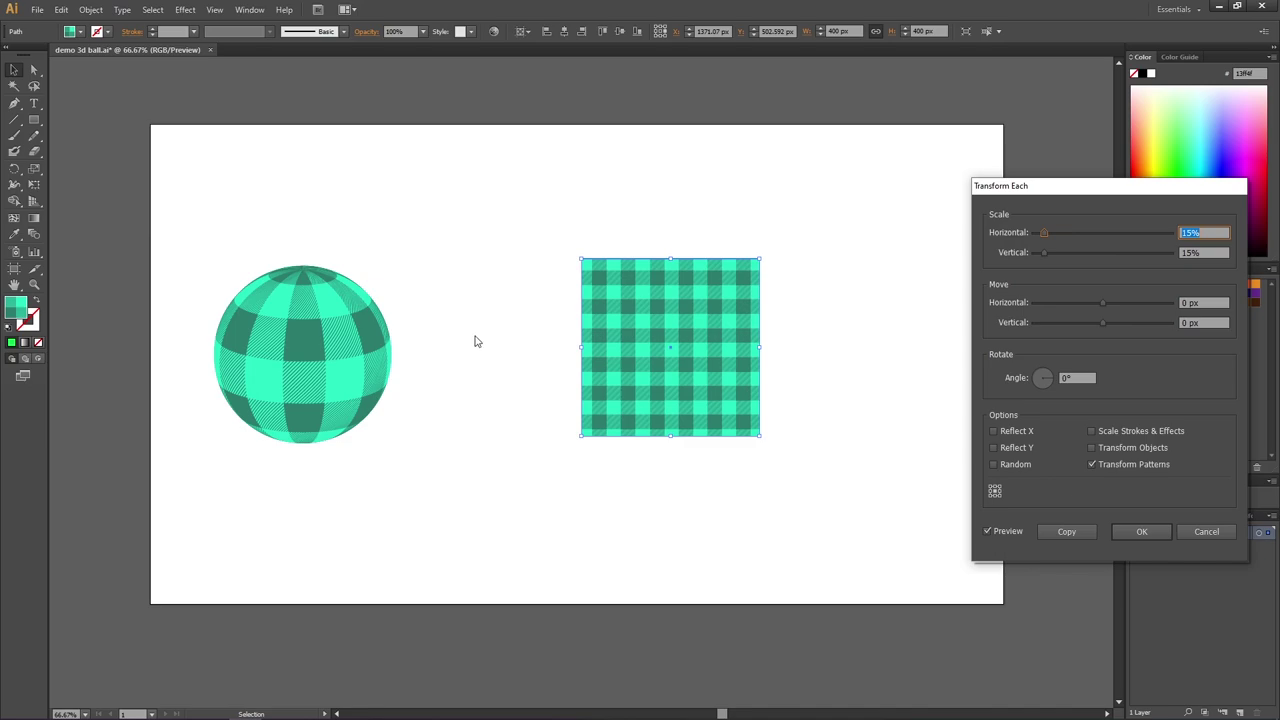
left_click(1092, 447)
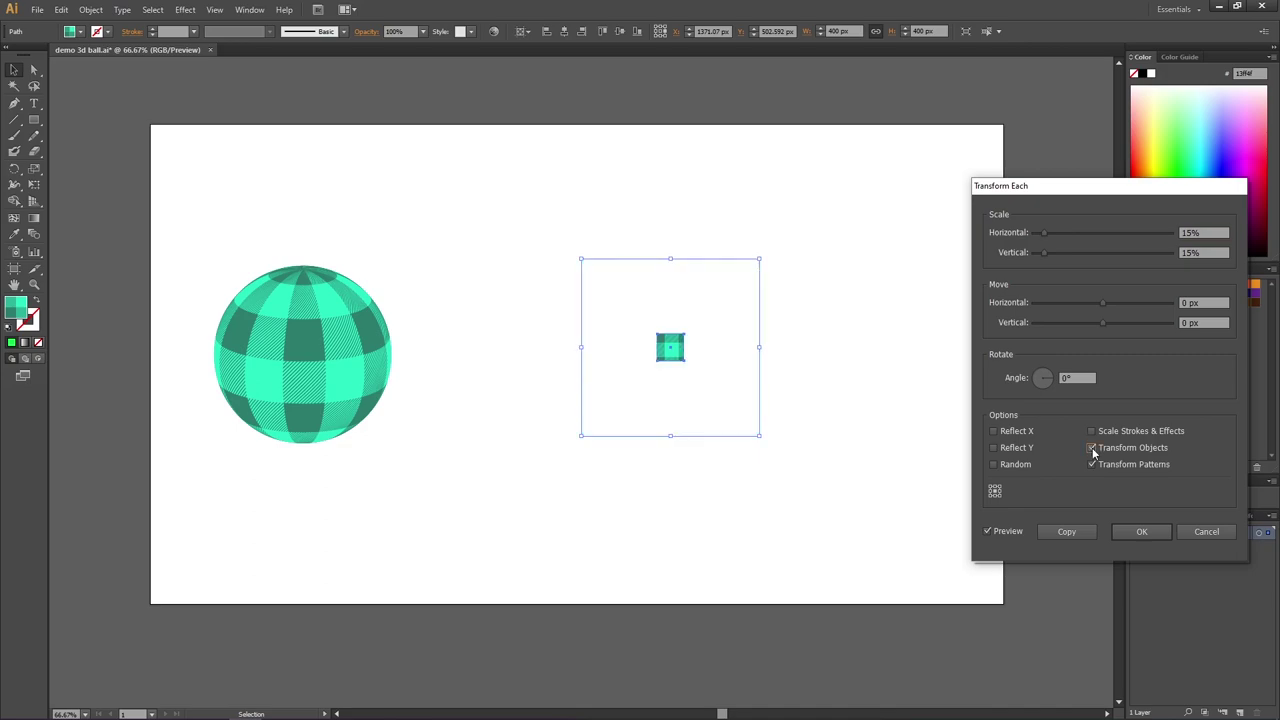
left_click(1092, 447)
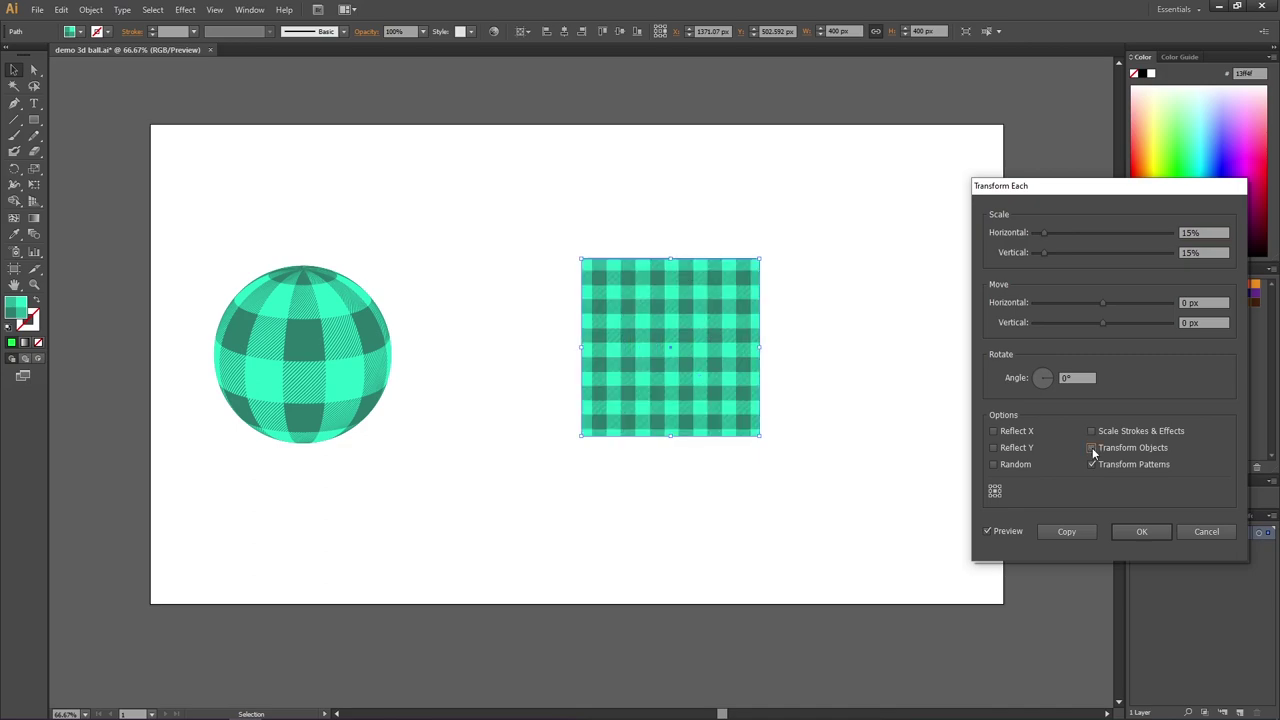
left_click(1158, 530)
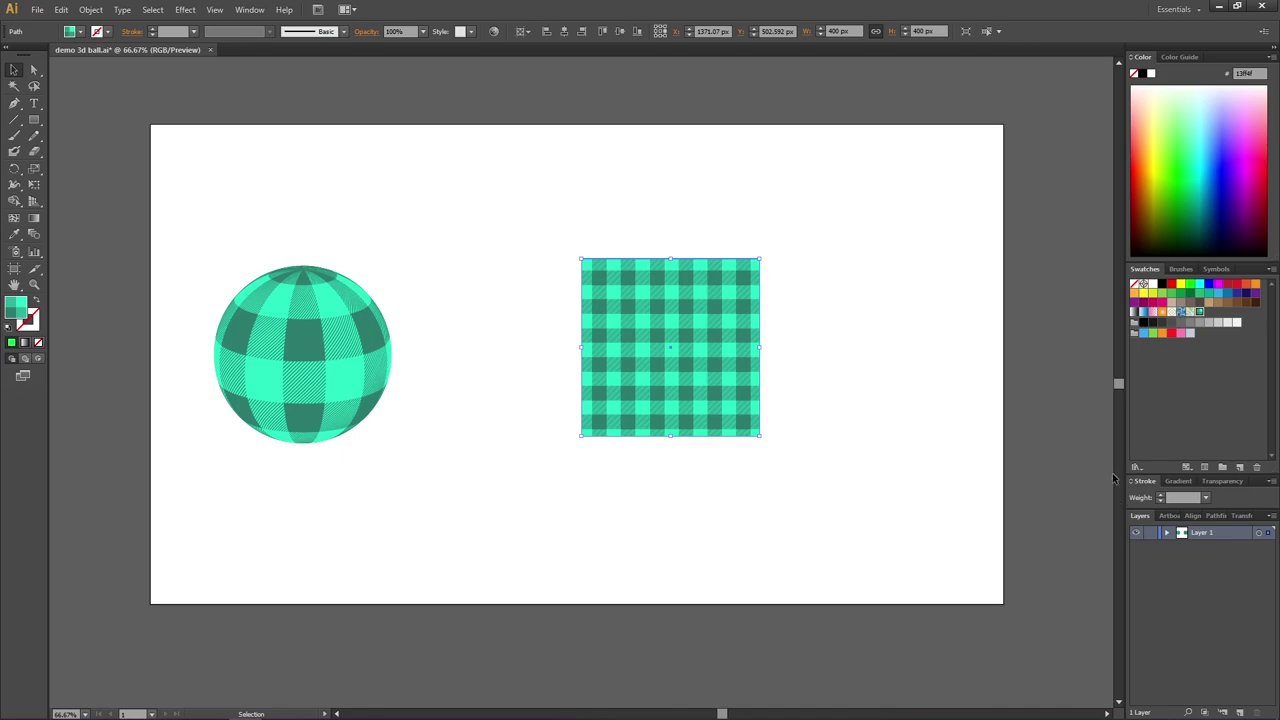
- Add the plaid square to the Symbols panel as New Symbol 1
left_click(1217, 270)
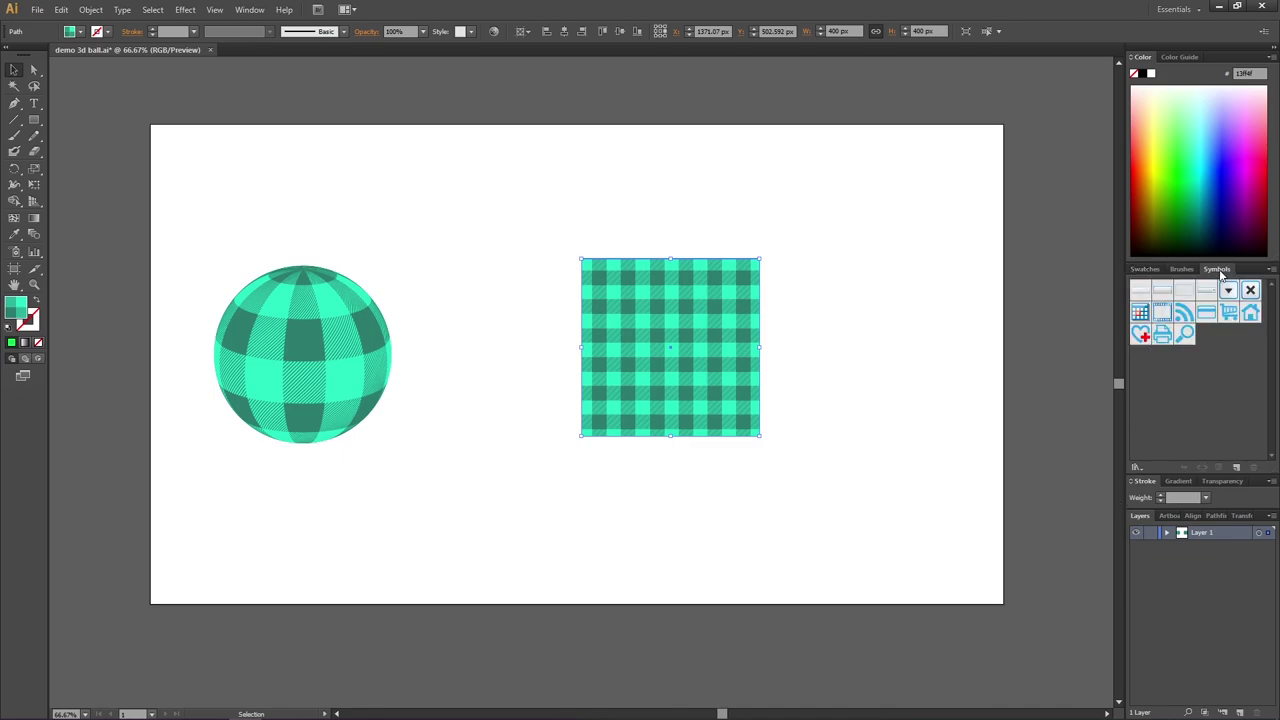
left_click(249, 10)
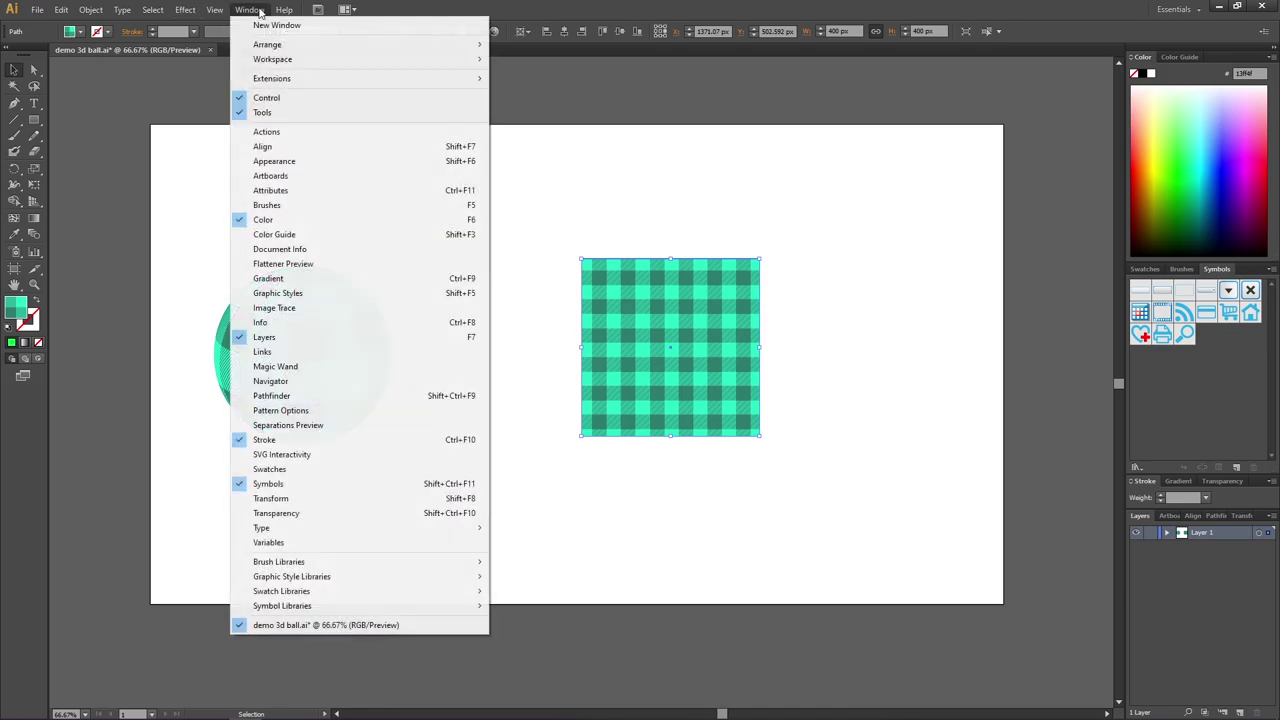
left_click(300, 485)
left_click_drag(689, 377, 1222, 352)
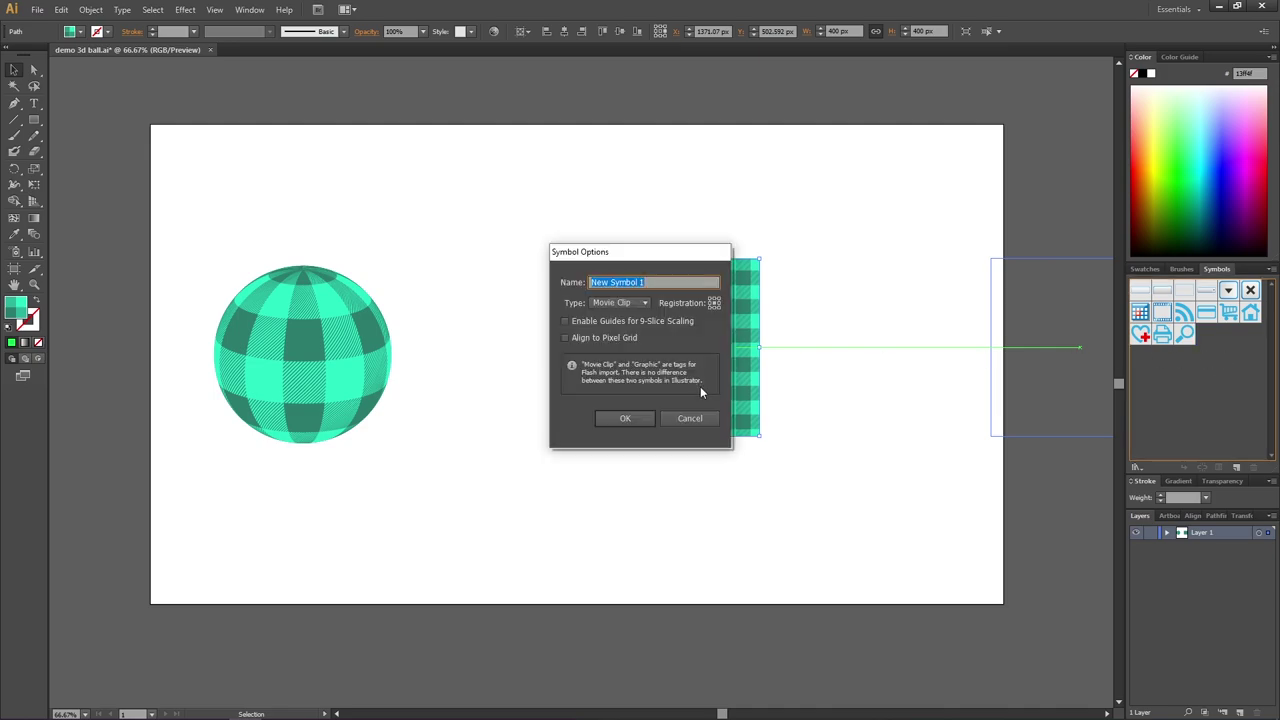
left_click(624, 418)
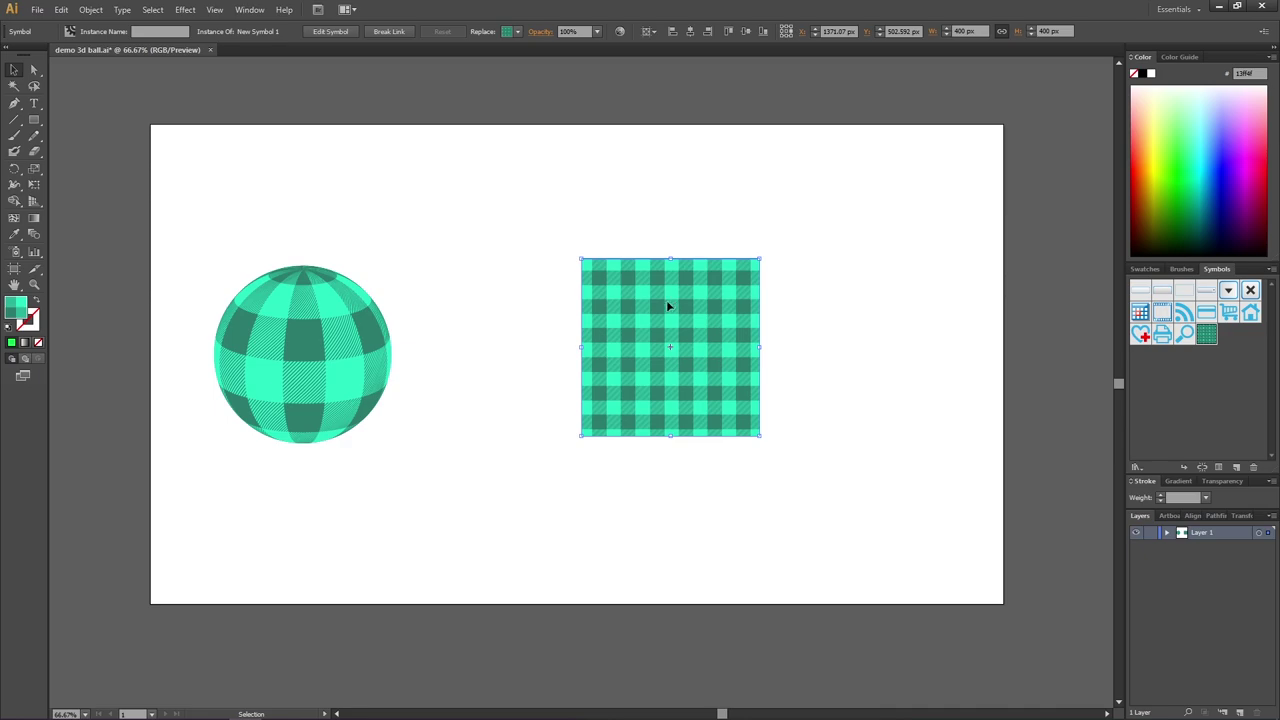
- Move the plaid square instance to the artboard's top-right corner
left_click_drag(550, 204, 811, 482)
left_click_drag(597, 411, 949, 208)
left_click(859, 241)
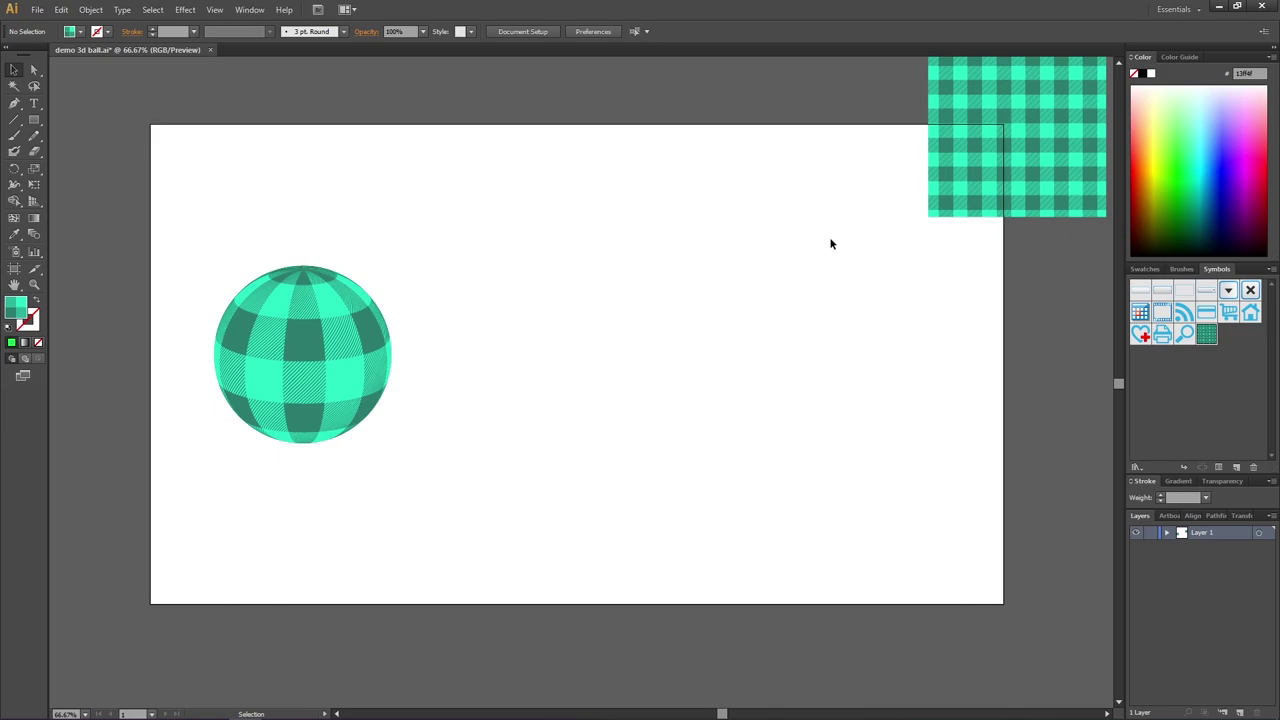
- Draw a circle right of the reference ball, set its width to 400 px, and fill it pale green
left_click(34, 119)
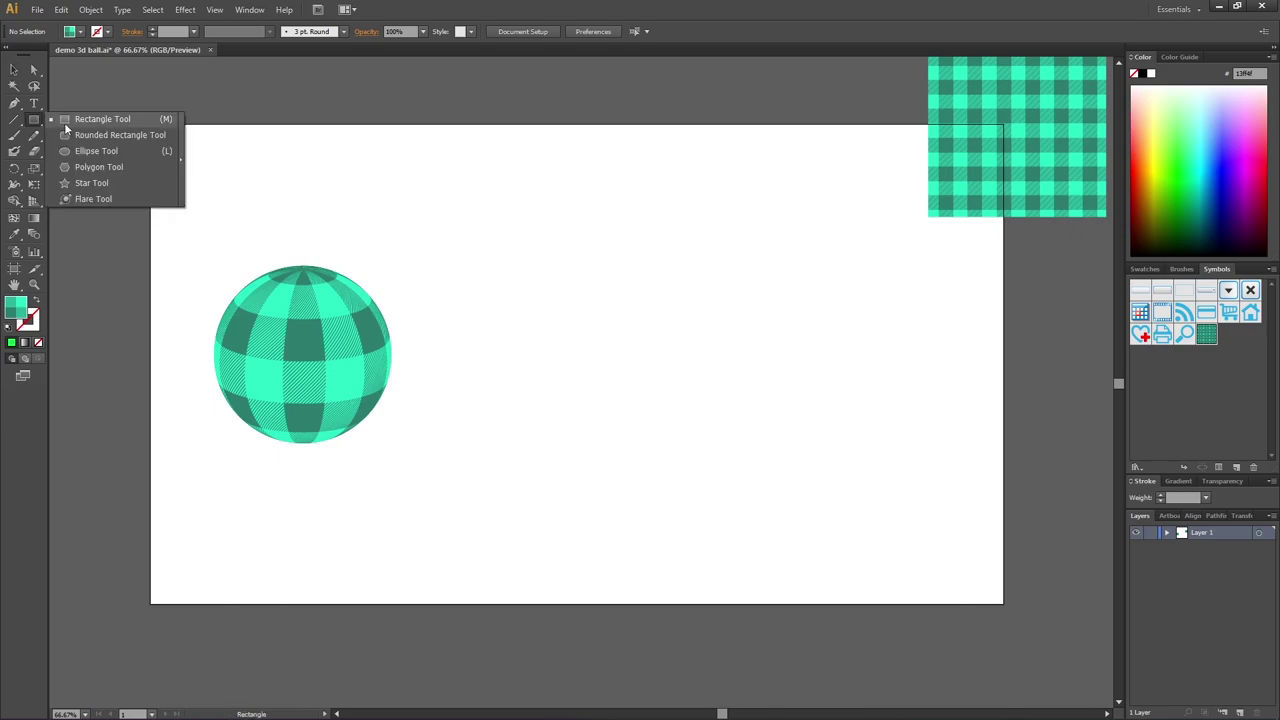
left_click(96, 150)
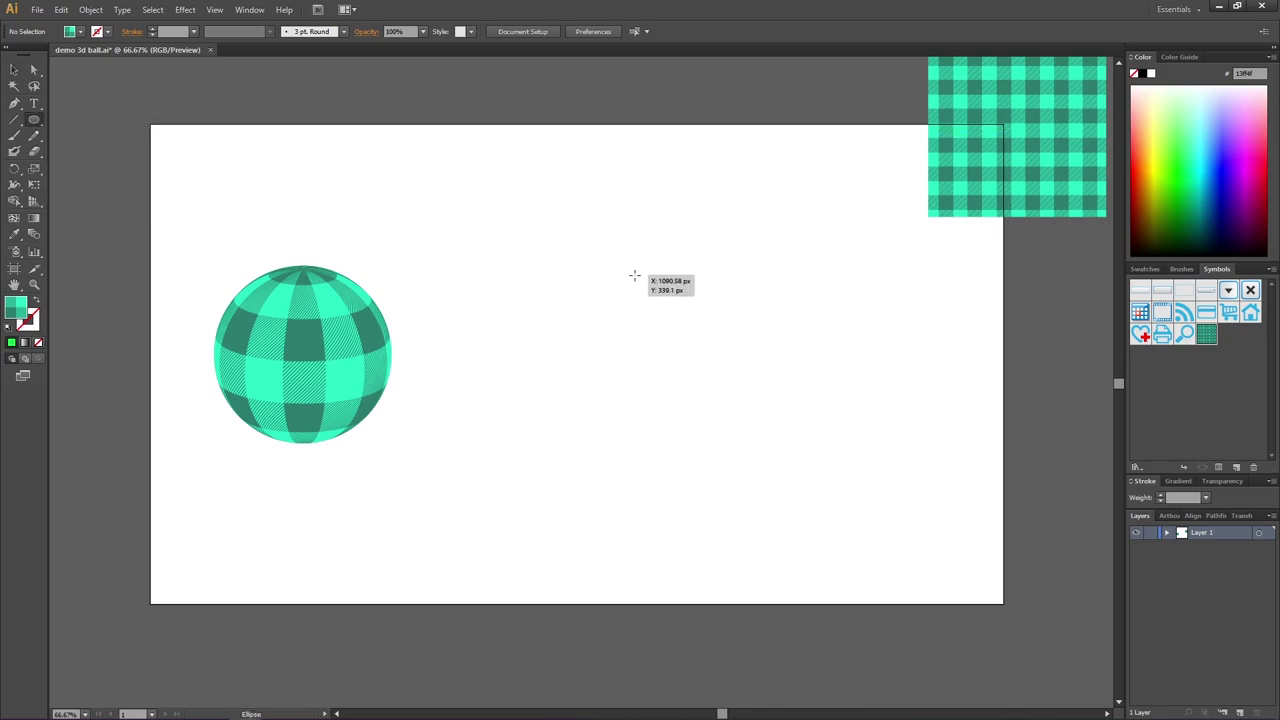
left_click_drag(620, 276, 806, 418)
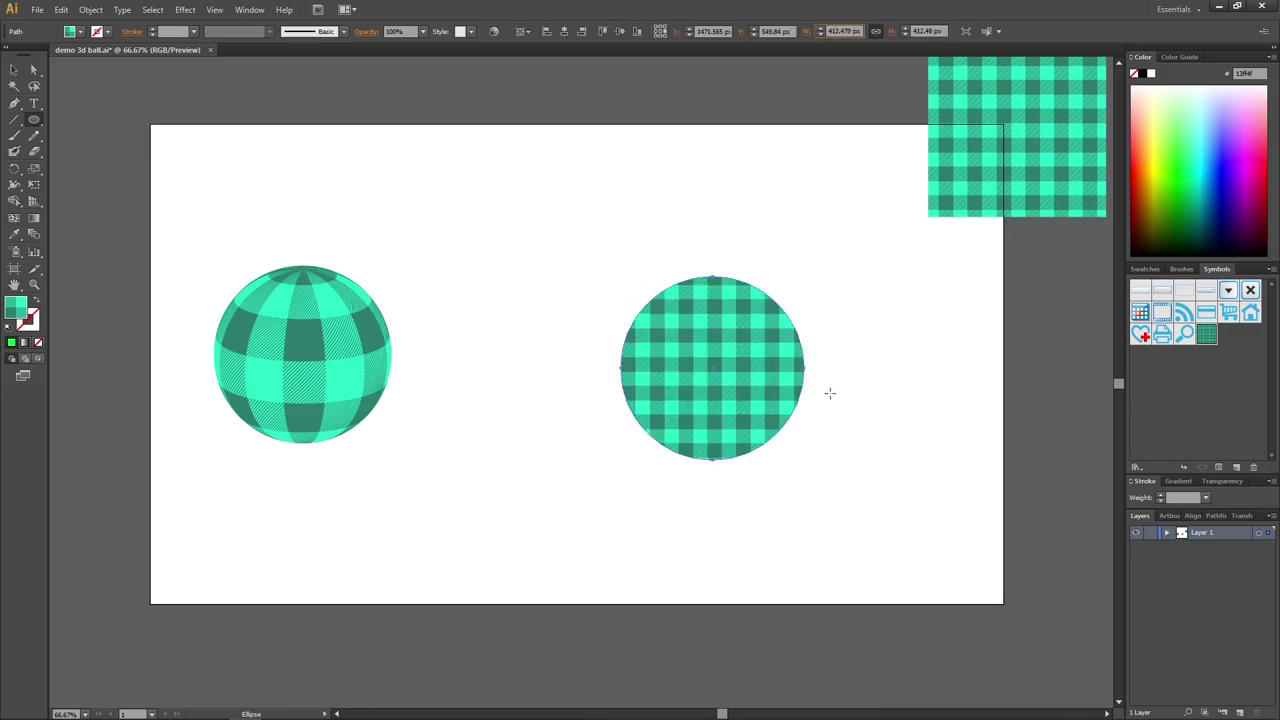
left_click(843, 31)
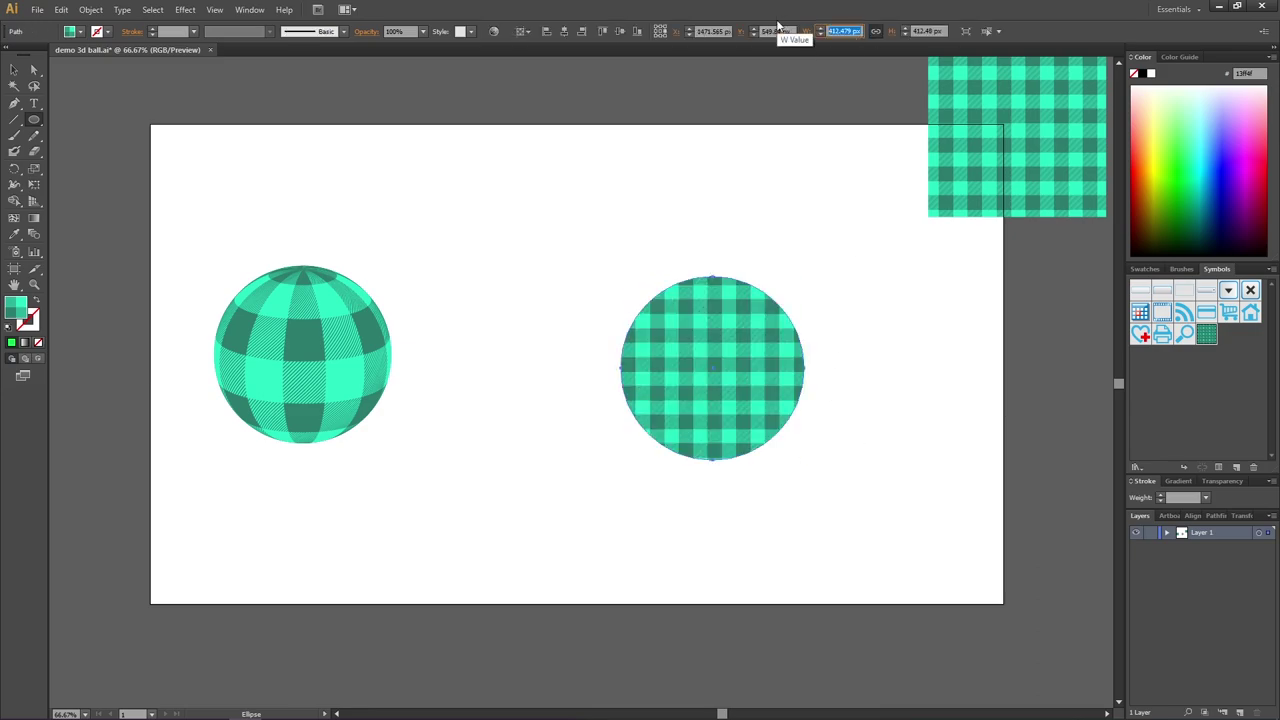
type("400")
key("Return")
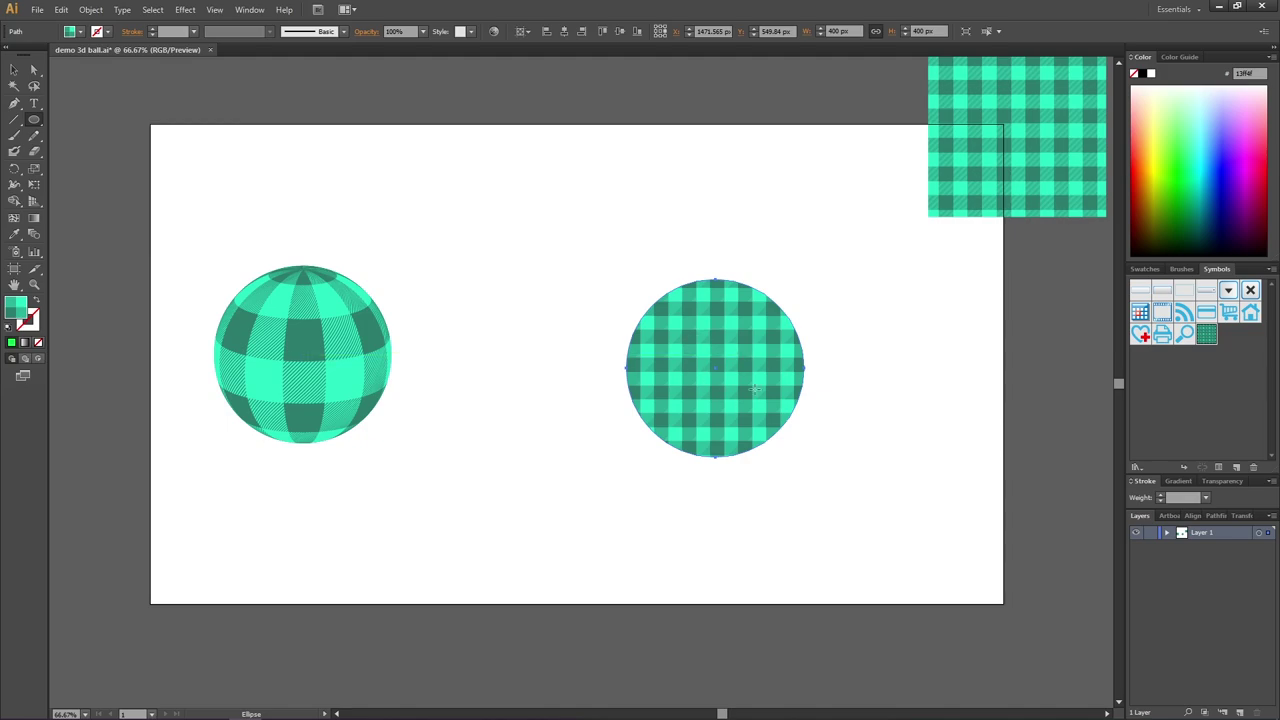
left_click(1188, 109)
left_click(1190, 107)
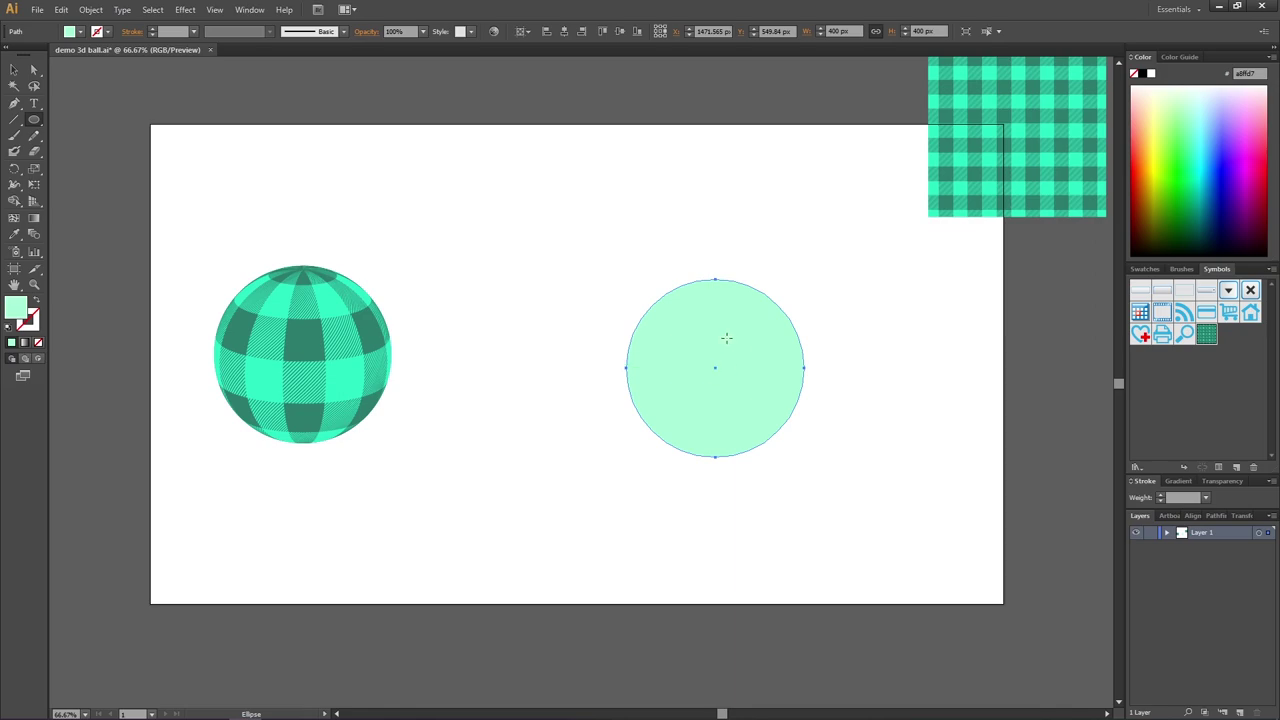
- Delete the circle's left anchor and retract the top and bottom handles to straighten the left edge
left_click(14, 103)
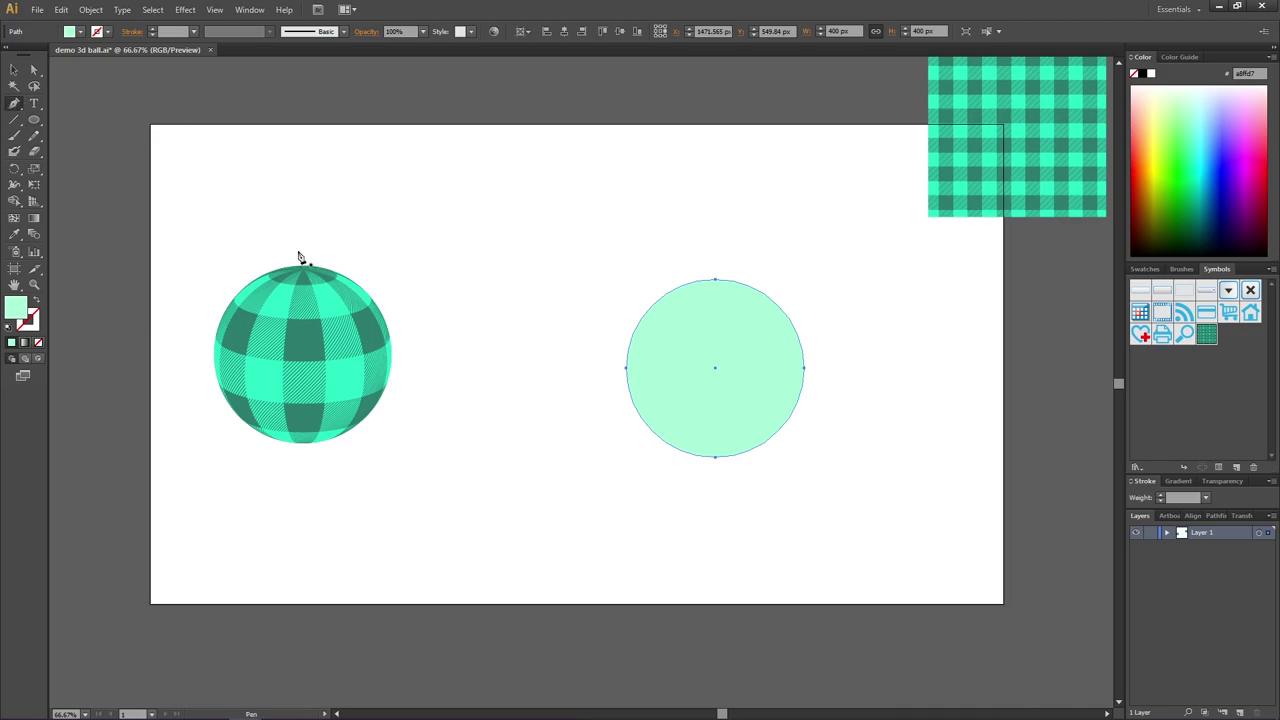
left_click(627, 369)
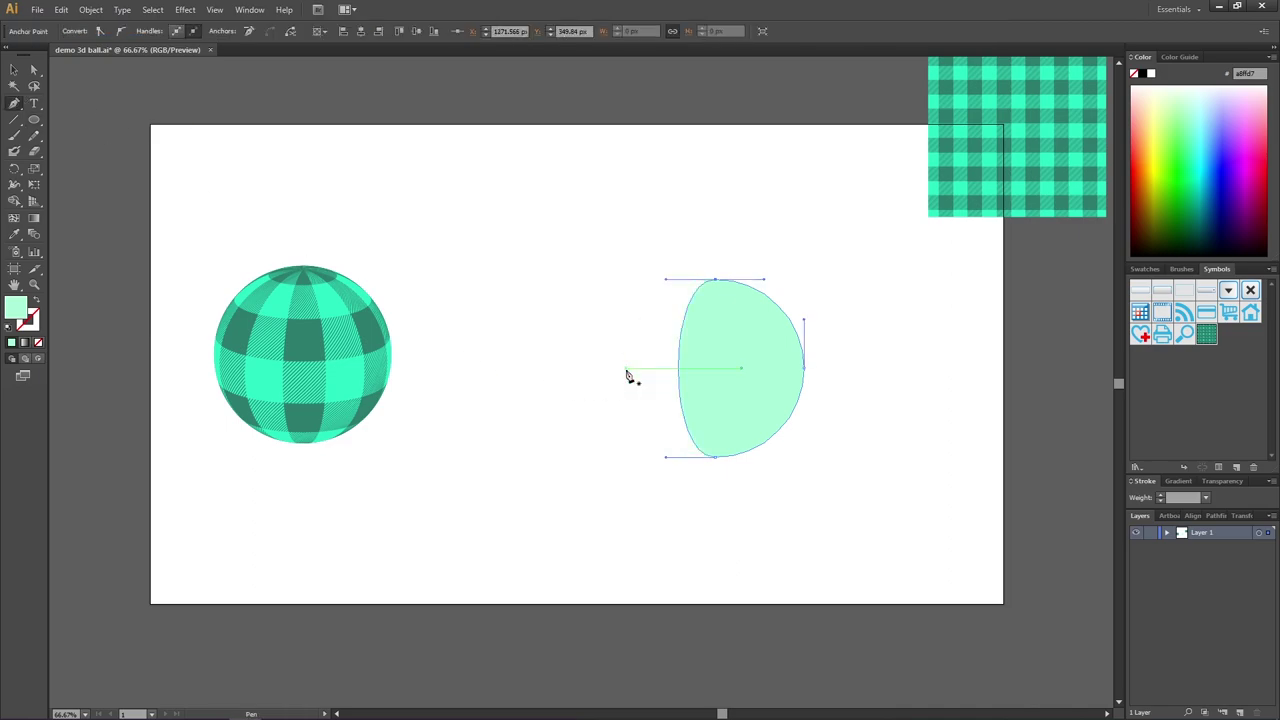
key("ctrl")
left_click_drag(664, 283, 716, 285)
left_click_drag(665, 457, 717, 455)
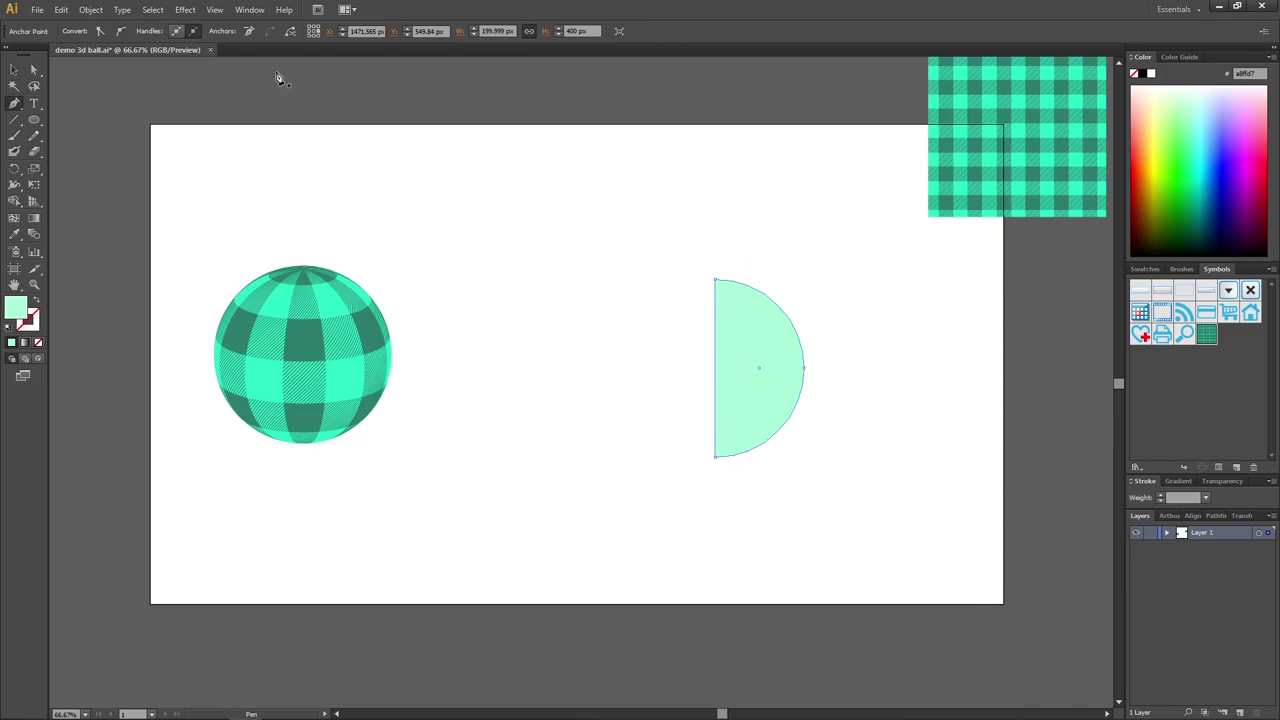
- Apply Effect > 3D > Revolve to the half-circle with Preview turned on
left_click(195, 13)
mouse_move(242, 88)
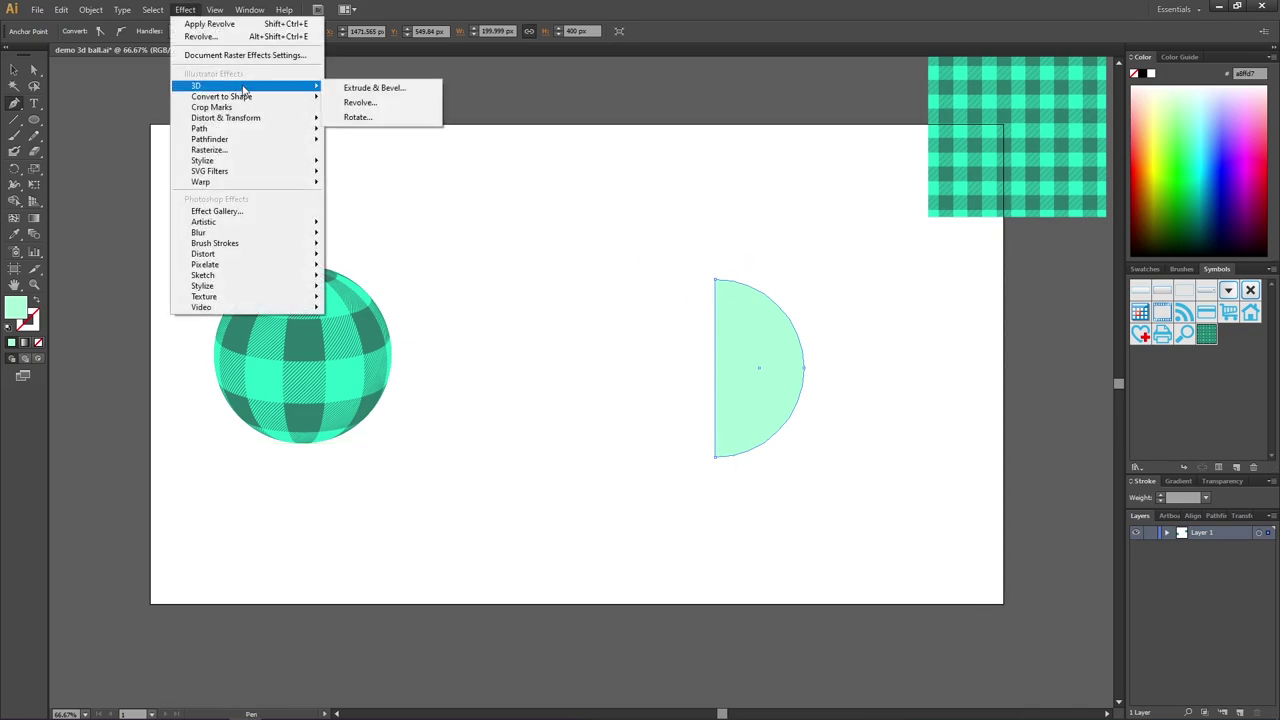
left_click(376, 103)
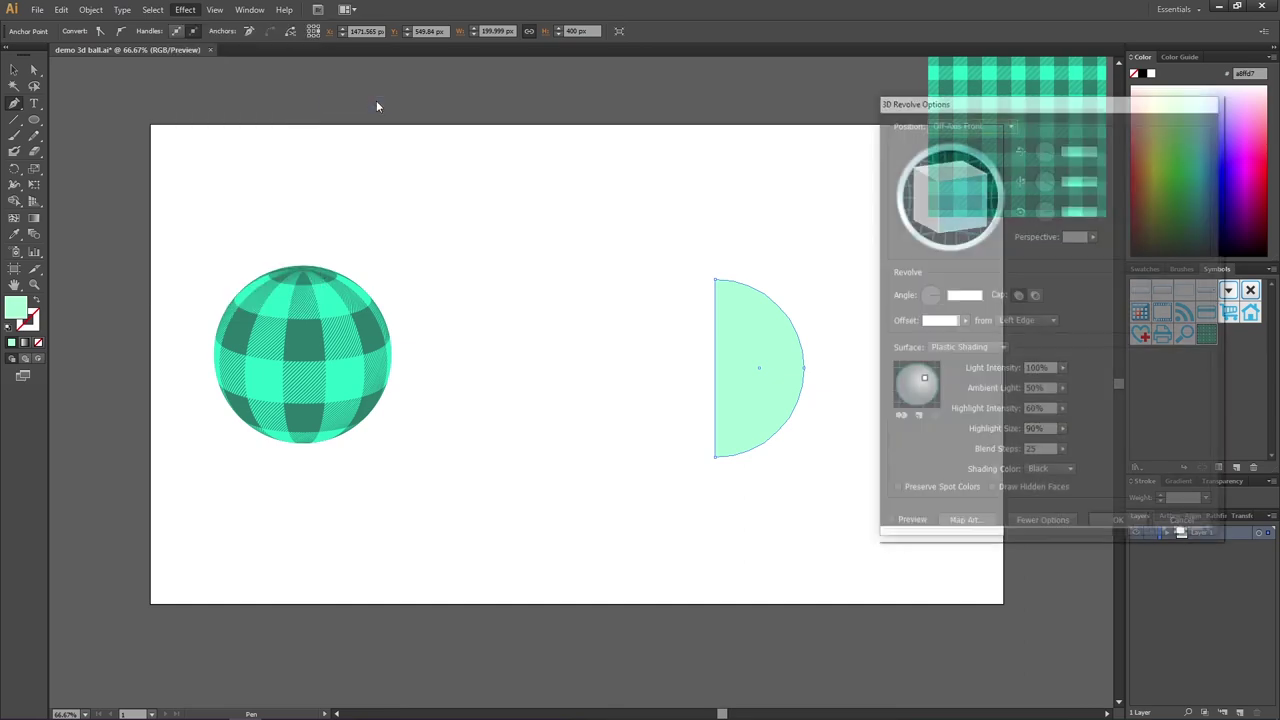
left_click(889, 524)
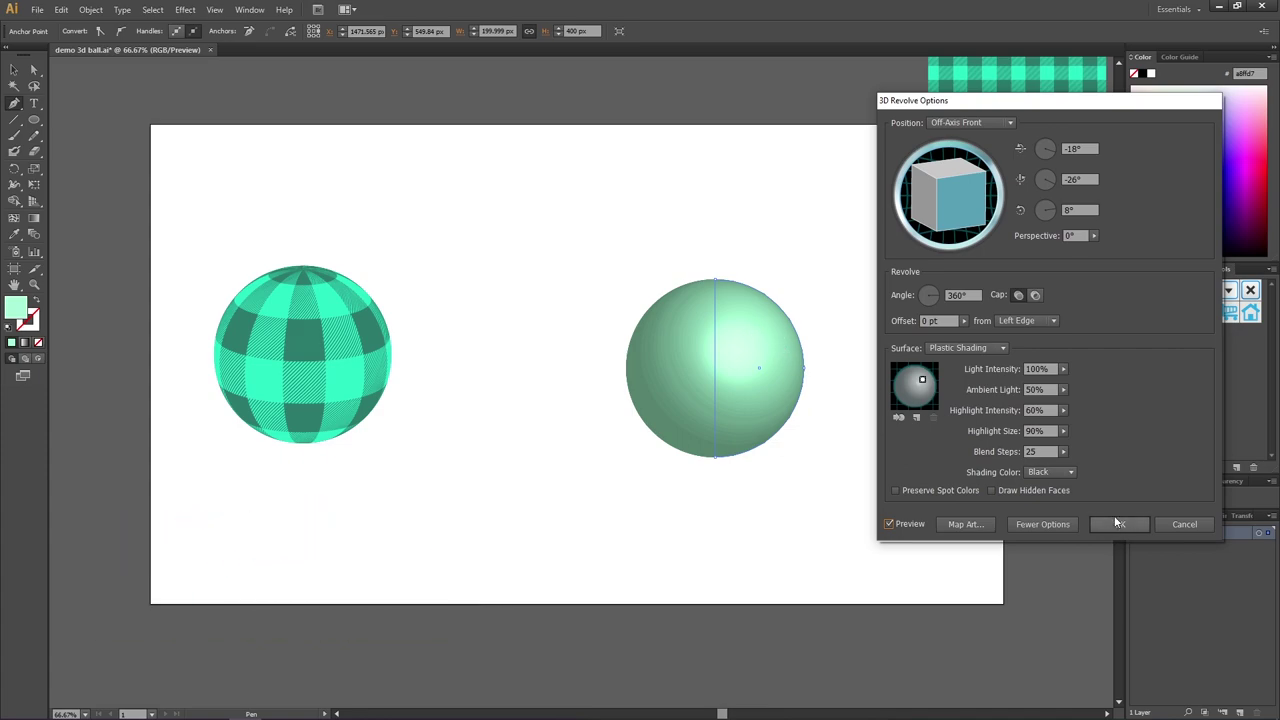
- In Map Art, choose New Symbol 1 and stretch it to cover the whole surface map
left_click(964, 524)
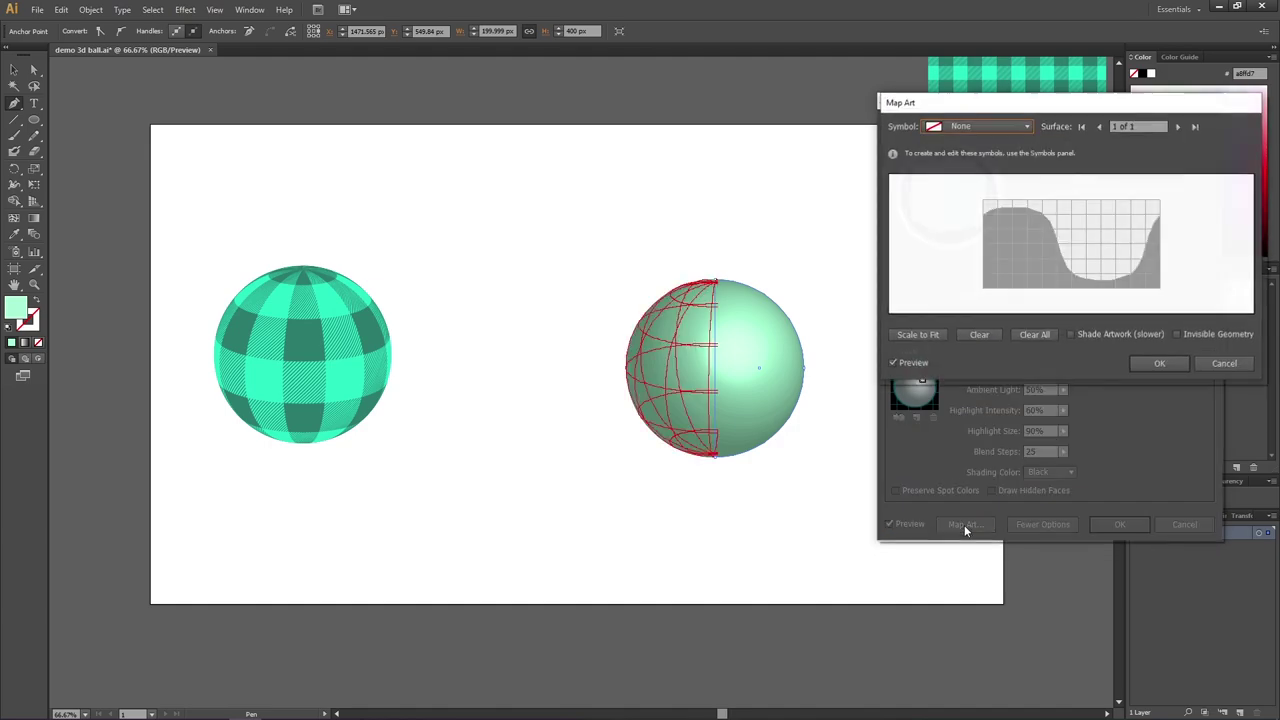
left_click(966, 126)
left_click(986, 375)
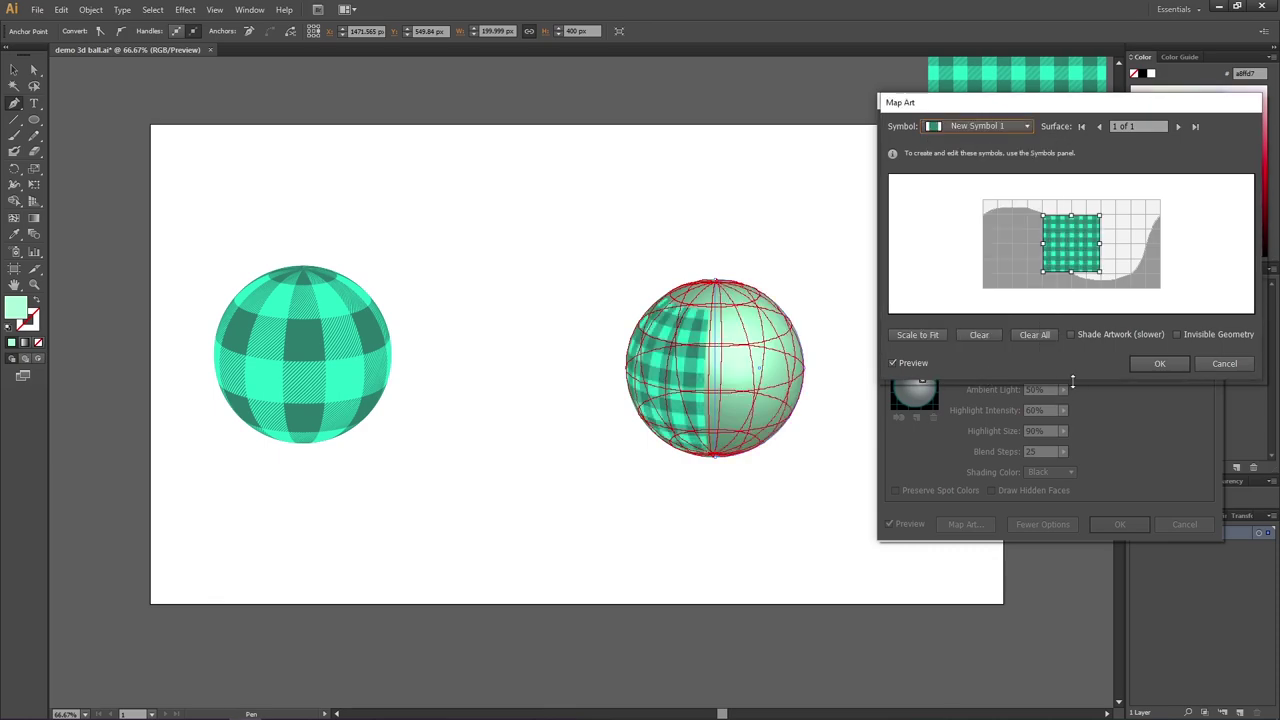
left_click_drag(1071, 378, 1086, 673)
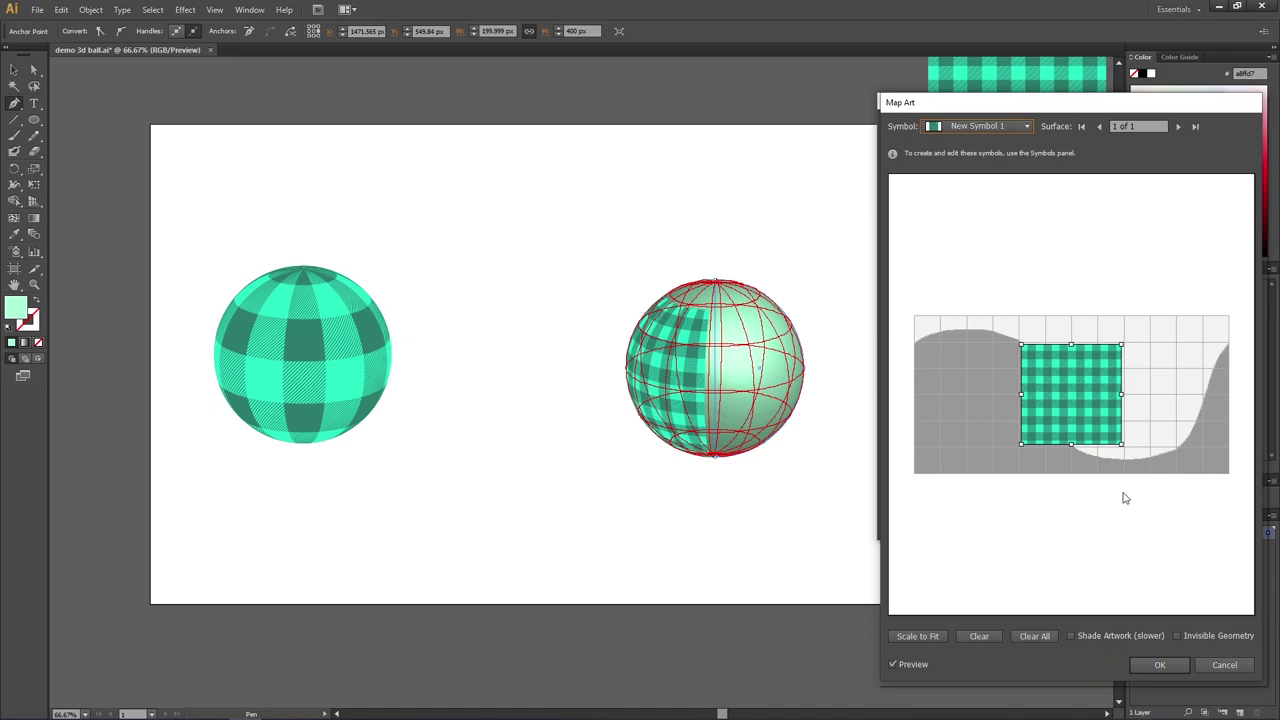
left_click_drag(1123, 446, 1240, 544)
left_click_drag(1021, 345, 918, 231)
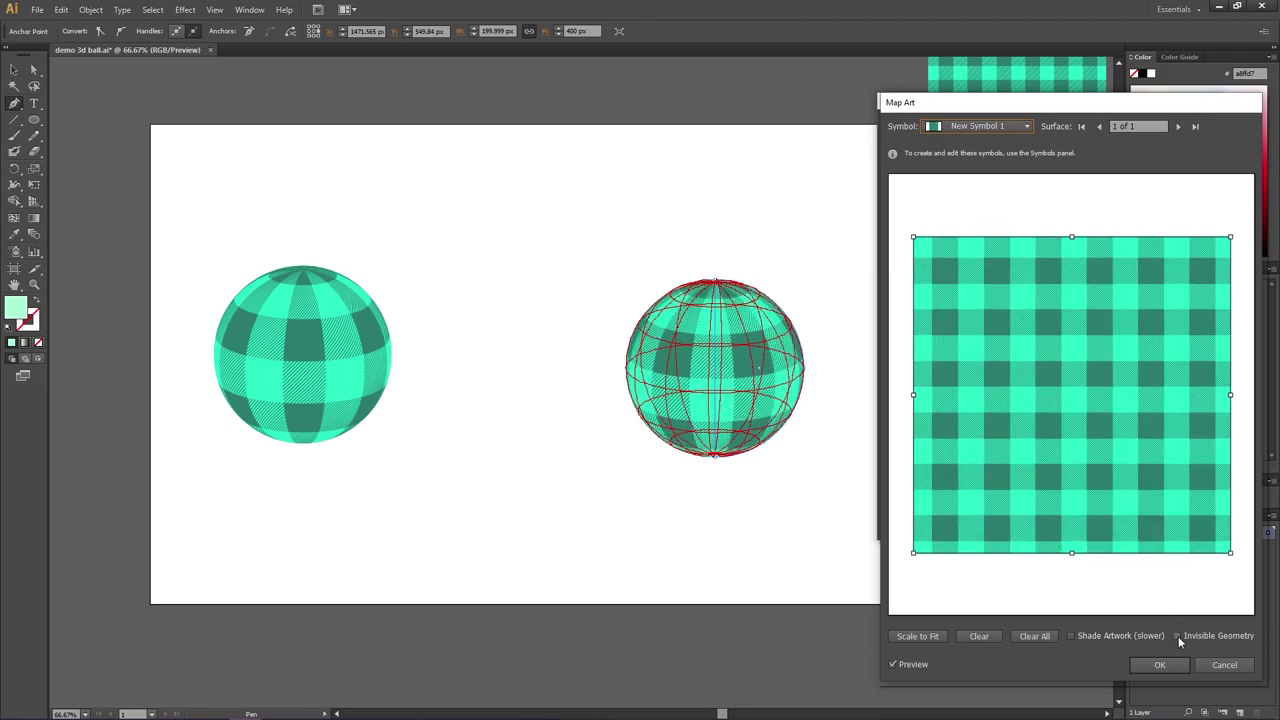
- Enable Invisible Geometry and set the Shade Artwork option for the mapped plaid
left_click(1178, 636)
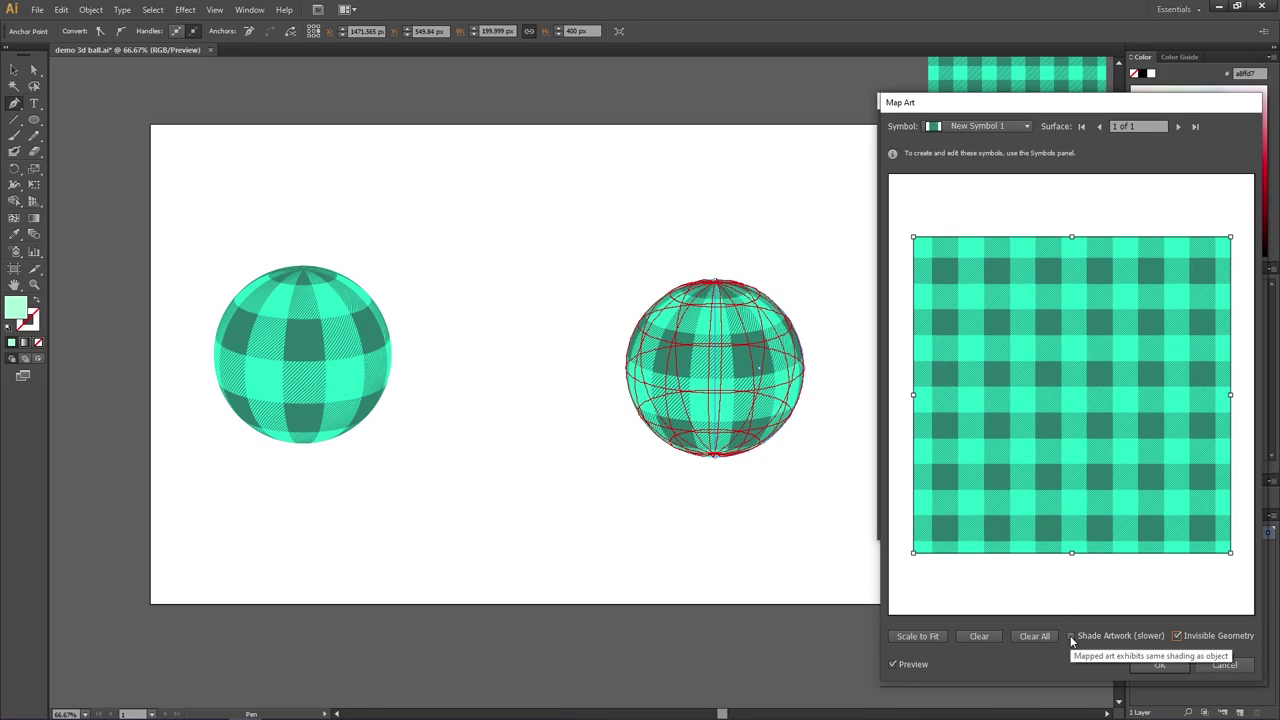
left_click(1070, 635)
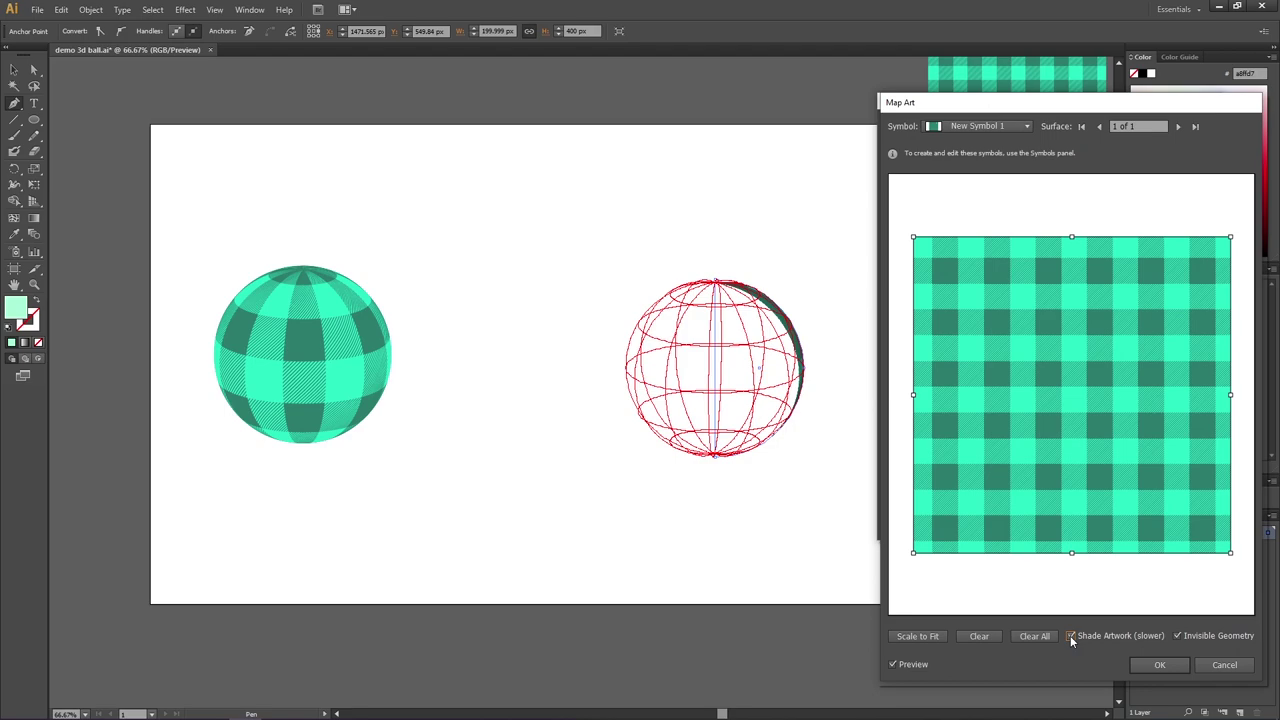
left_click(1071, 636)
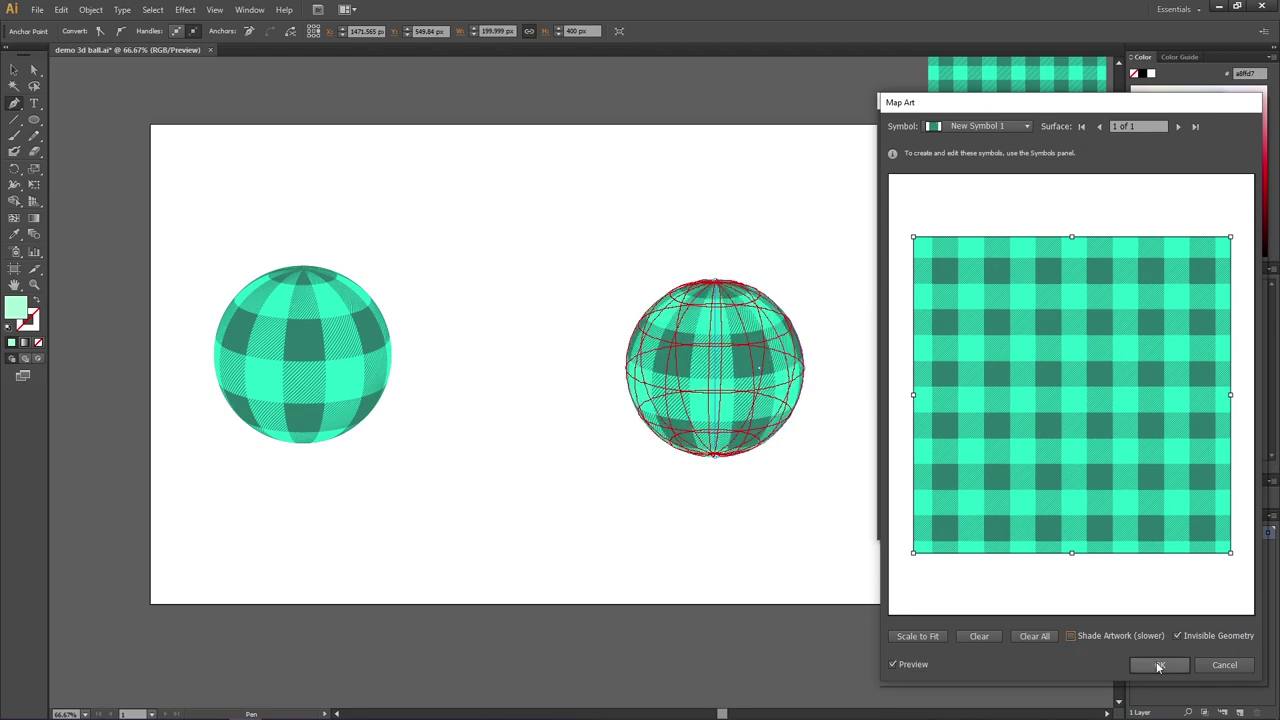
- Confirm Map Art, restore the Off-Axis Front position after a trial rotation, and apply the revolve
left_click(1158, 665)
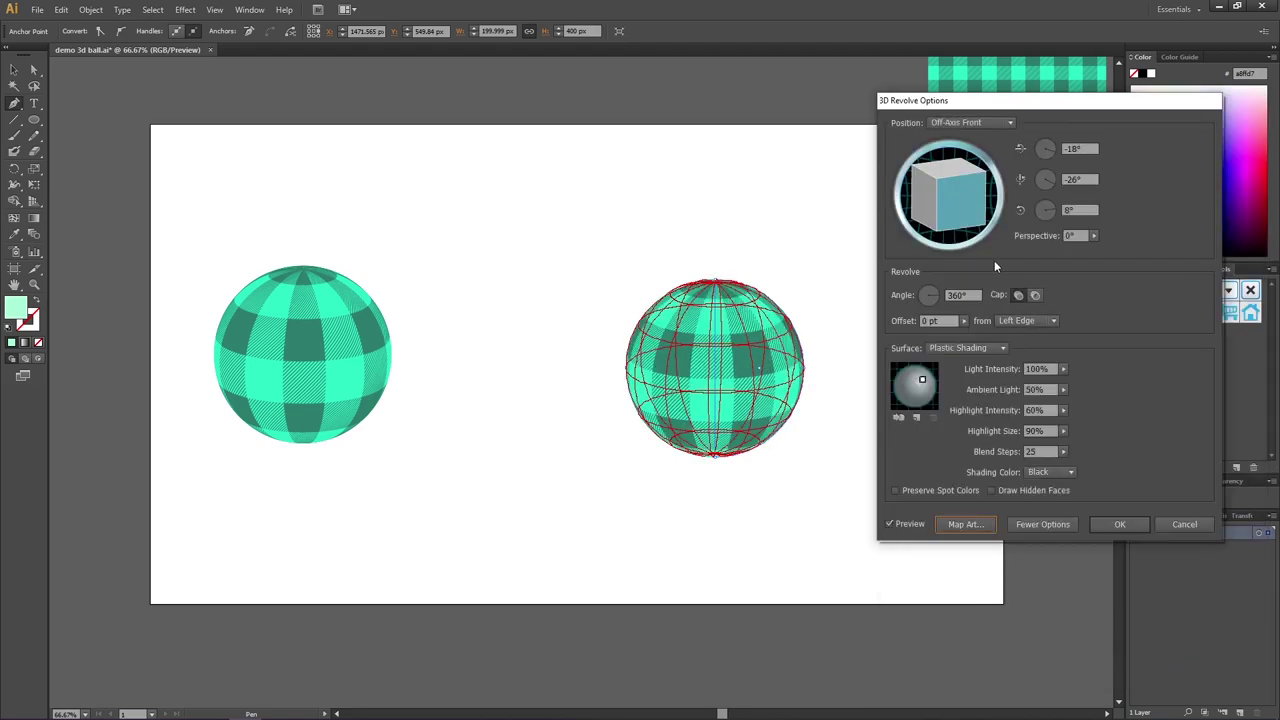
left_click_drag(958, 205, 928, 193)
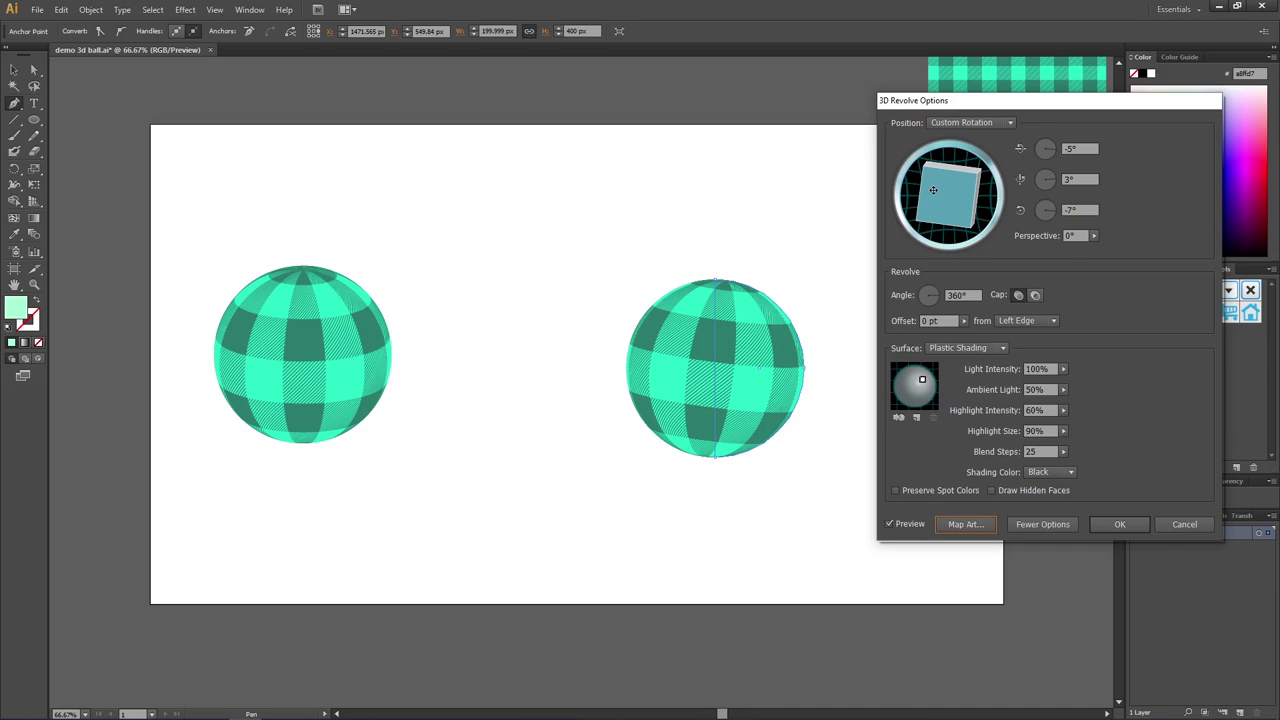
left_click(950, 121)
left_click(963, 246)
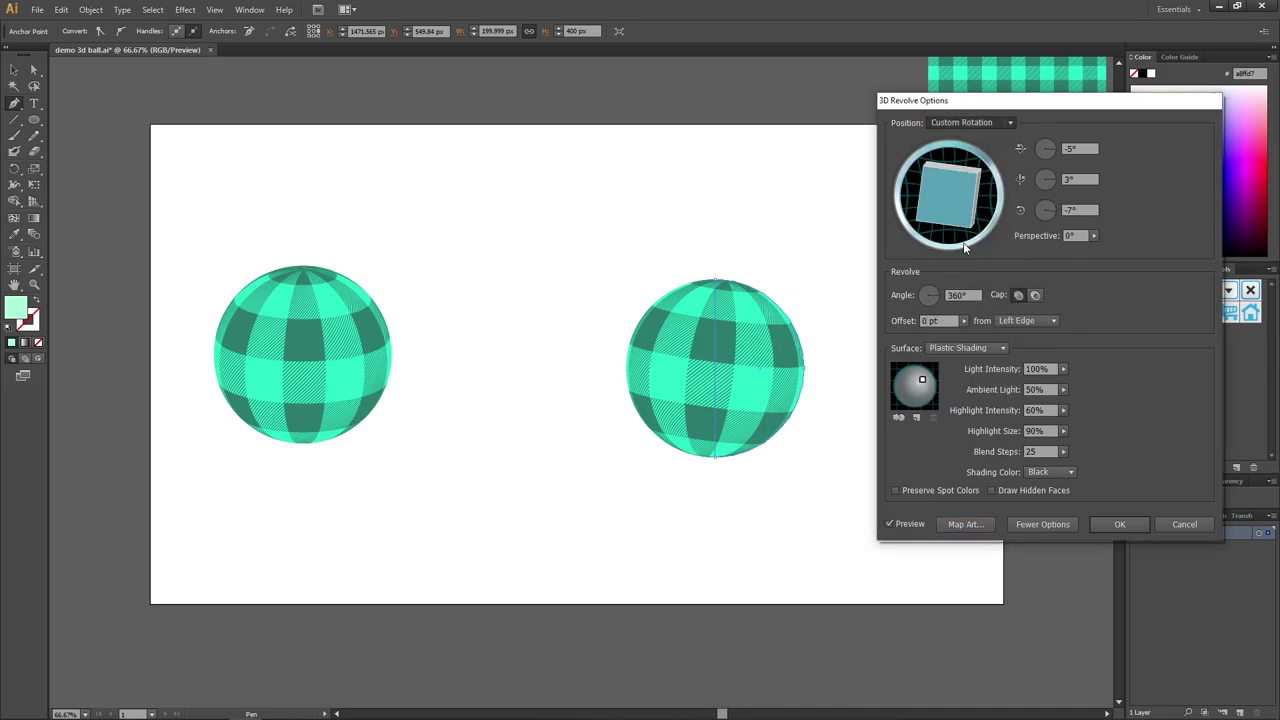
left_click(1117, 526)
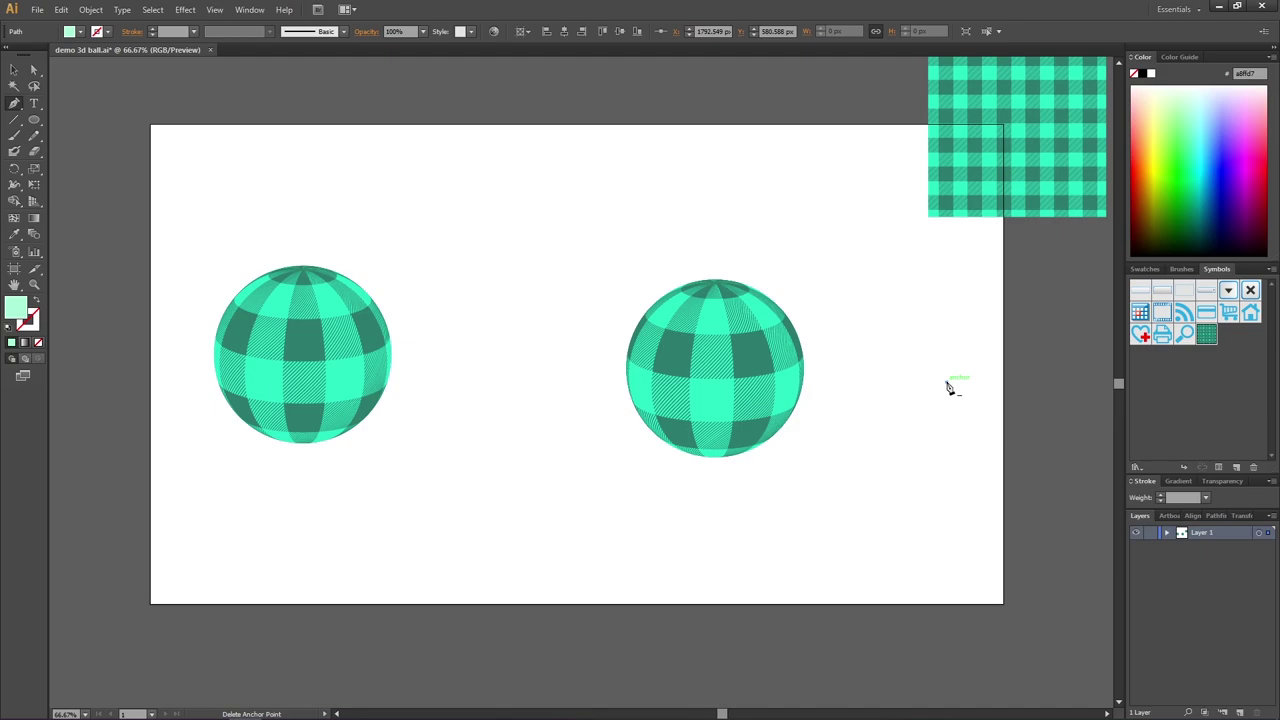